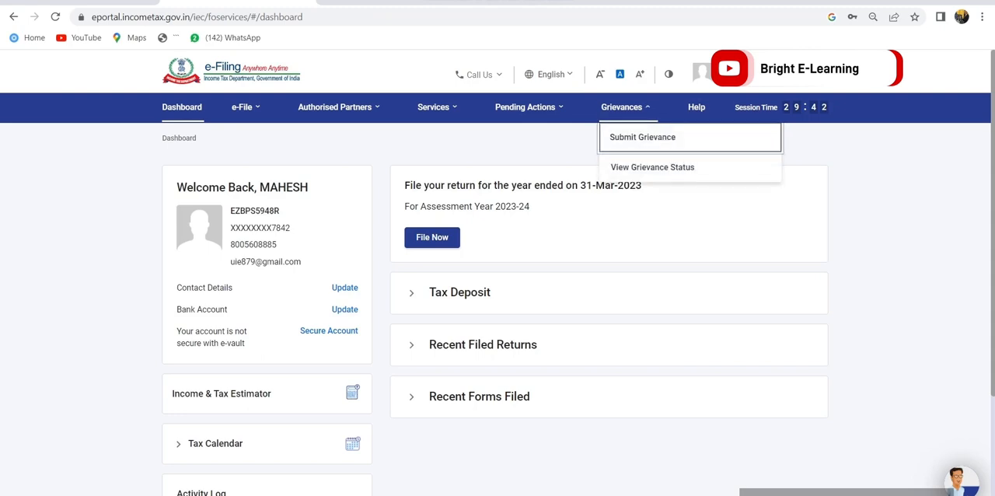
# Start filing an income tax return for assessment year 2023-24 (Current A.Y.) in Online mode
pyautogui.click(432, 237)
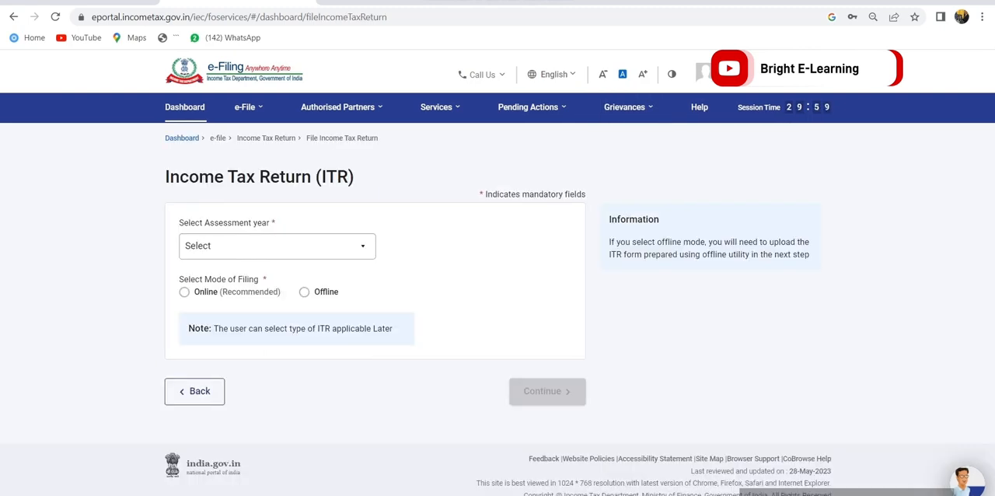
pyautogui.click(278, 247)
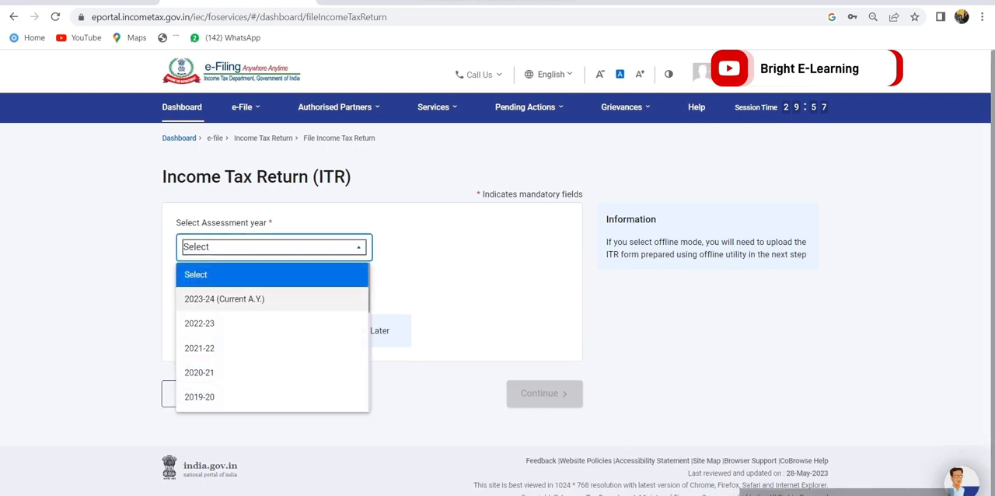
pyautogui.click(225, 300)
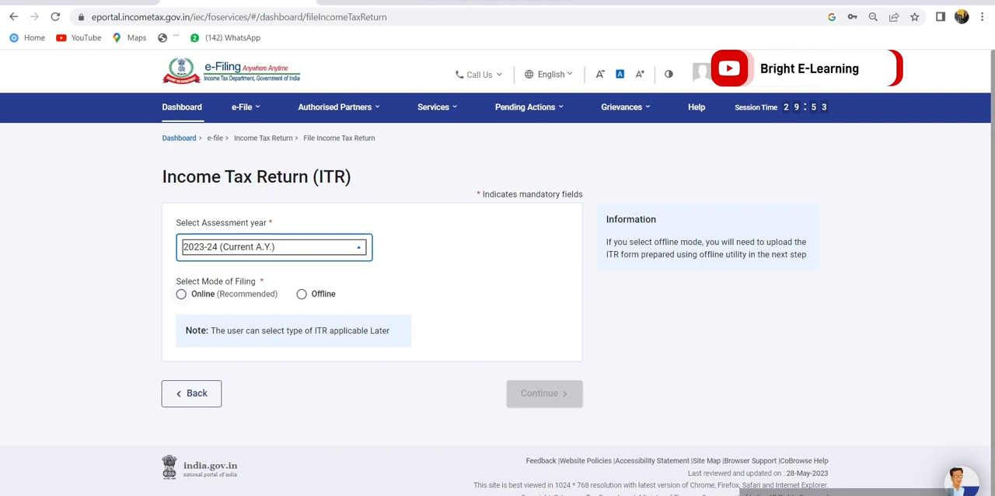
pyautogui.click(181, 294)
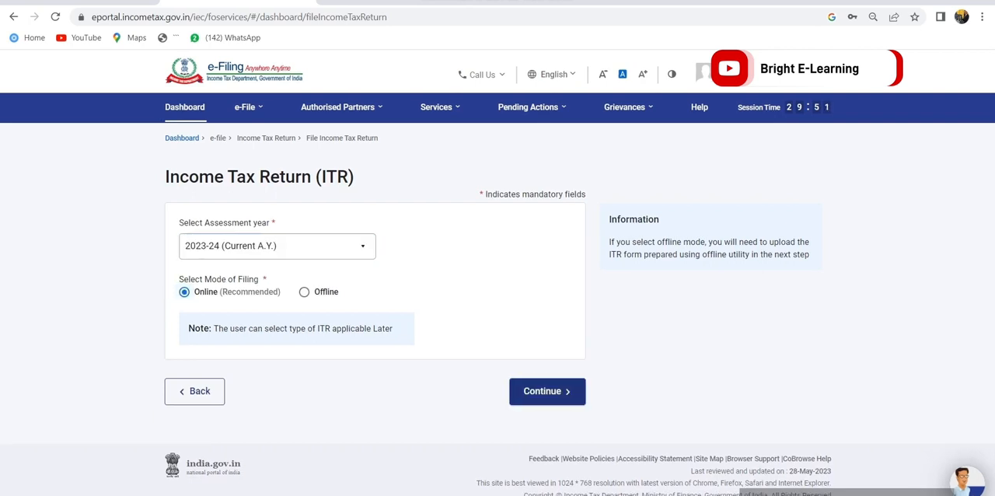
pyautogui.click(547, 391)
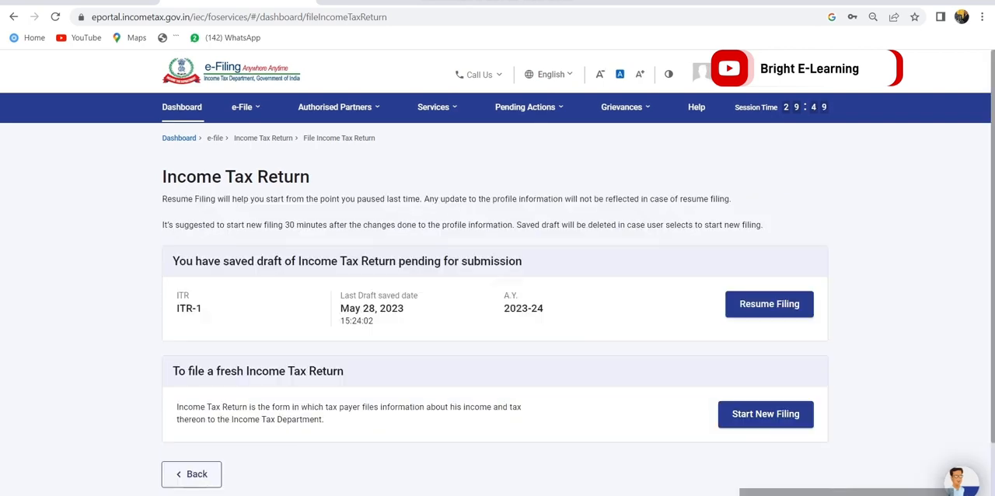
# Start a new filing instead of resuming the saved draft, and proceed with the Individual status
pyautogui.moveTo(172, 371); pyautogui.dragTo(343, 371)
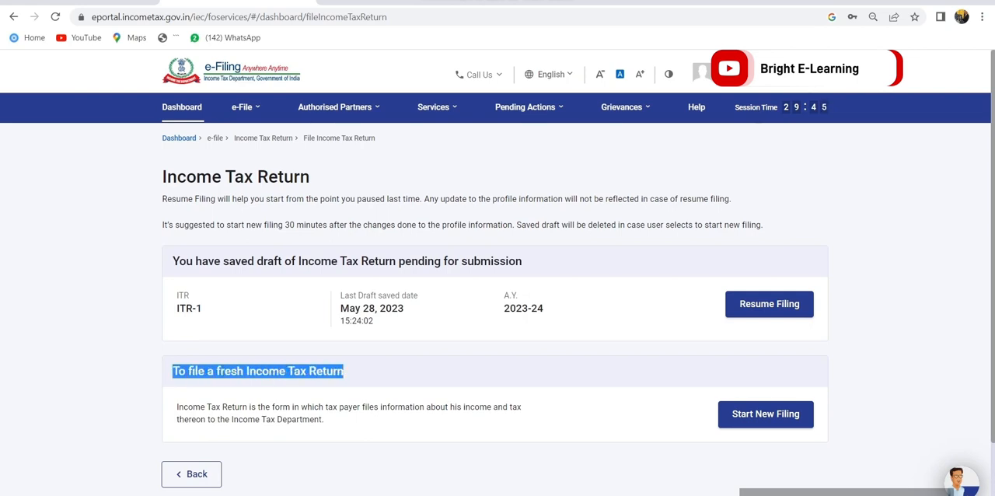
pyautogui.click(766, 414)
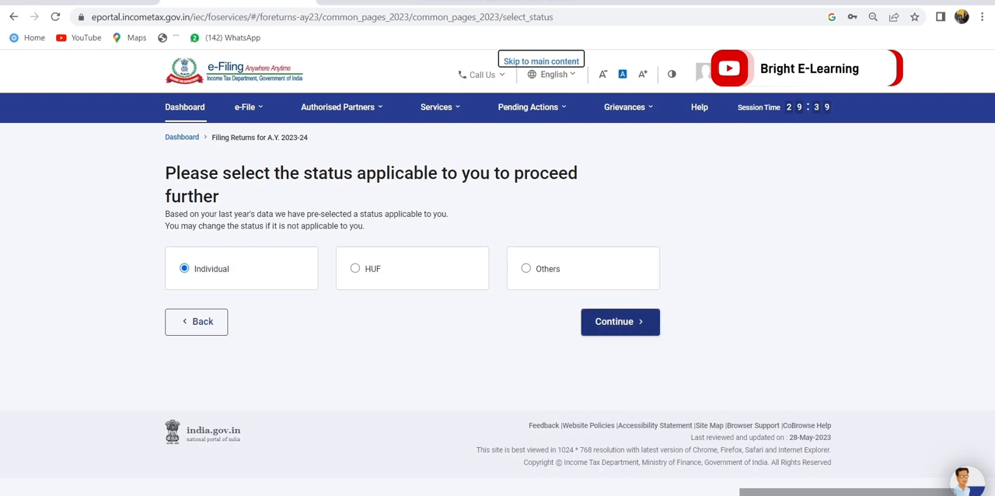
pyautogui.click(621, 321)
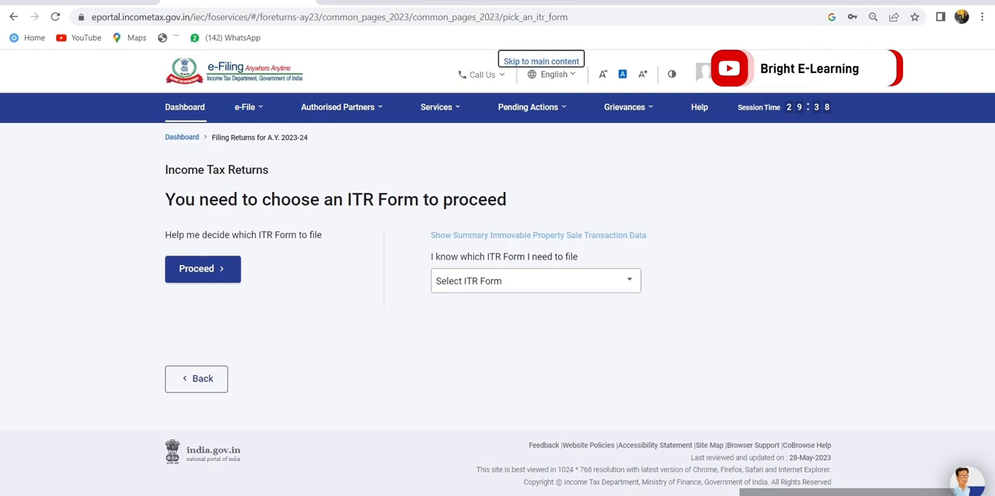
# Choose ITR-4 as the form to file and get started with the return
pyautogui.click(536, 282)
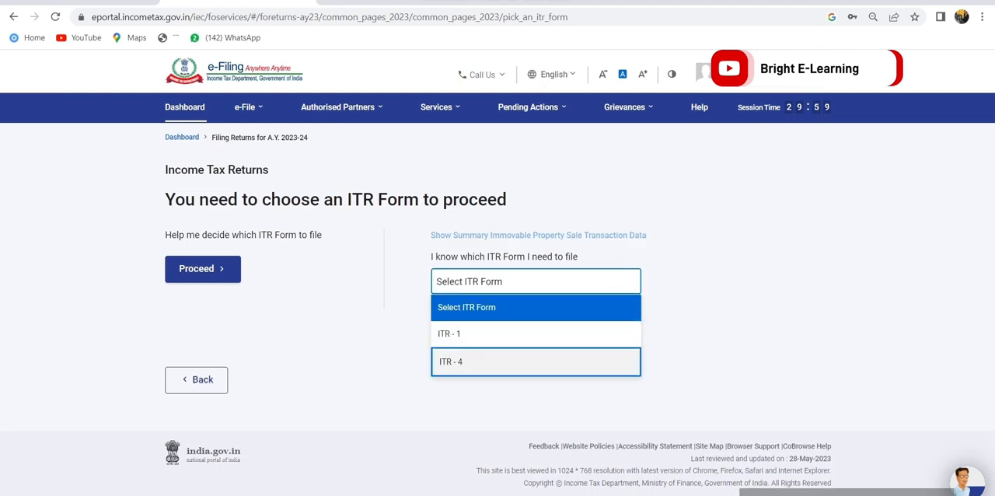
pyautogui.click(536, 362)
pyautogui.click(483, 451)
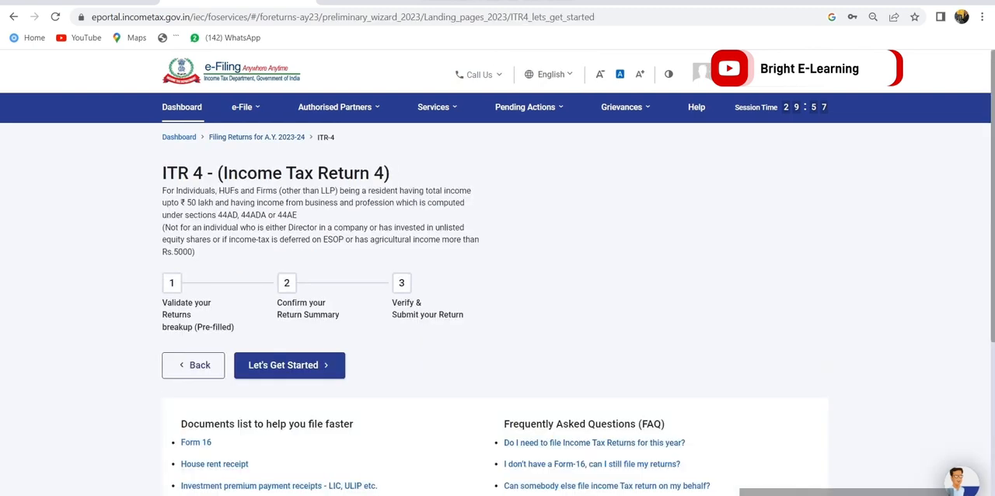
pyautogui.scroll(-2, 495, 272)
pyautogui.click(289, 272)
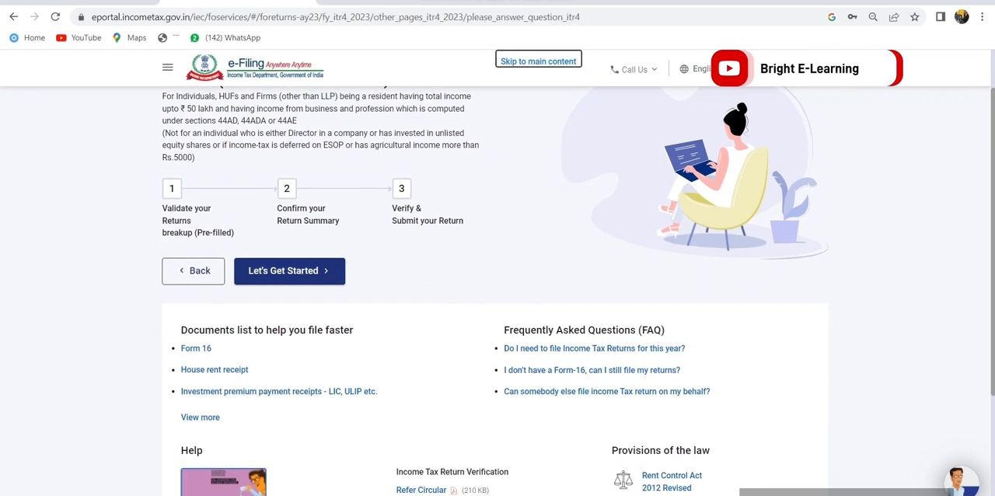
# Choose Others as the reason for filing, continue, and acknowledge the notice about pre-filled data
pyautogui.click(182, 395)
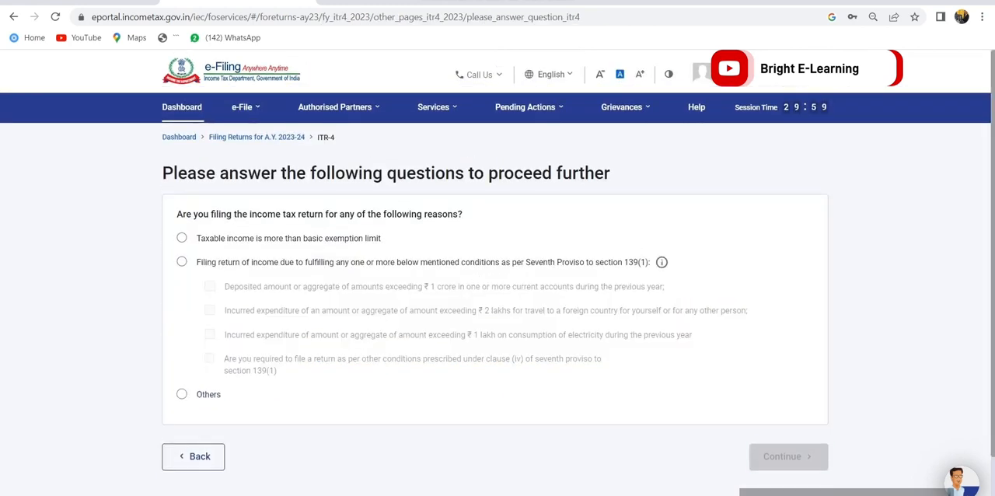
pyautogui.click(789, 457)
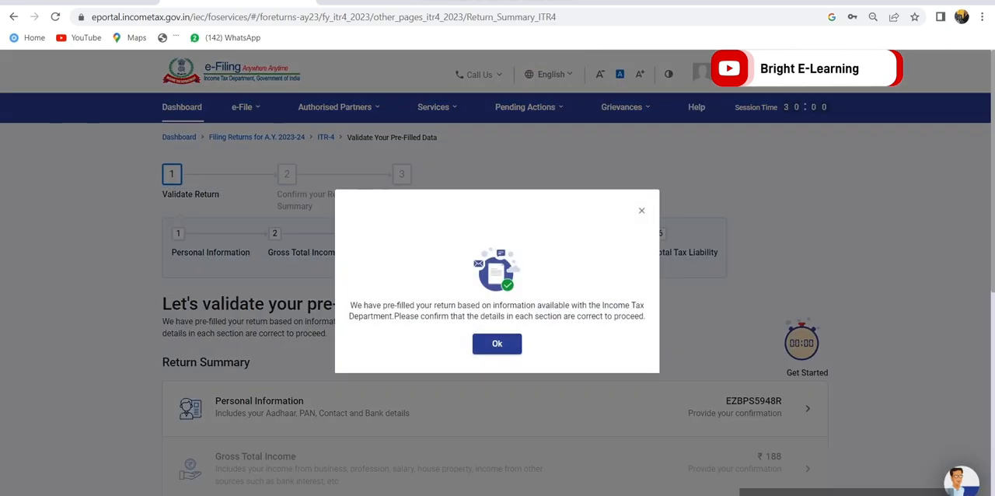
pyautogui.moveTo(351, 306); pyautogui.dragTo(647, 316)
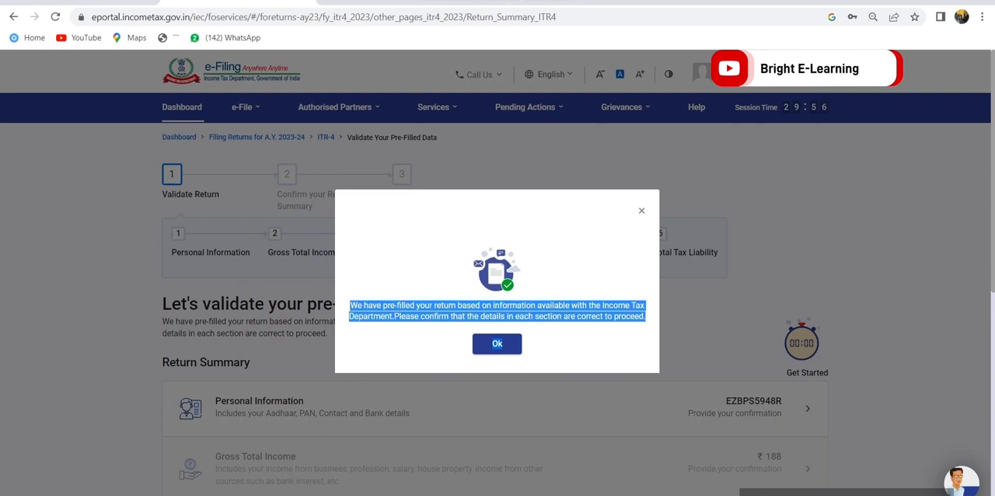
pyautogui.click(497, 344)
# Look through the sections of the return summary and open Personal Information
pyautogui.scroll(-3, 496, 344)
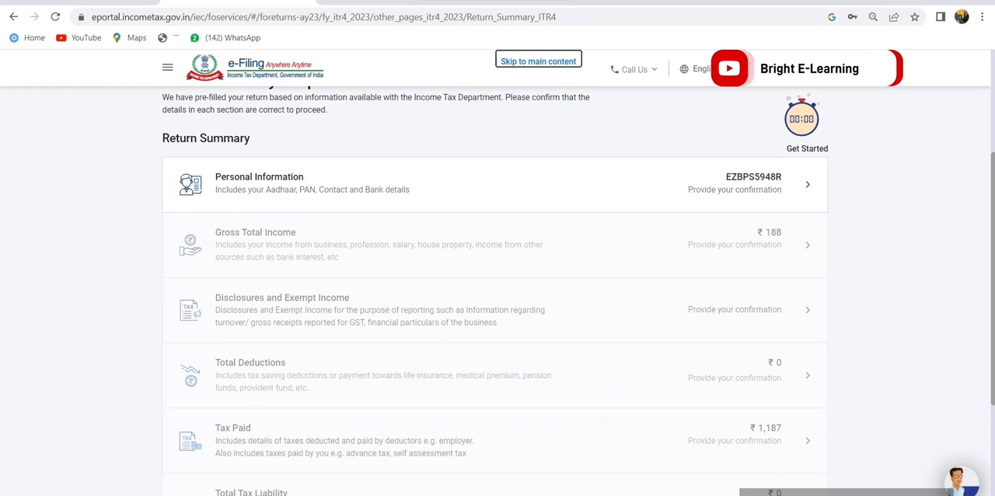
pyautogui.scroll(-1, 498, 291)
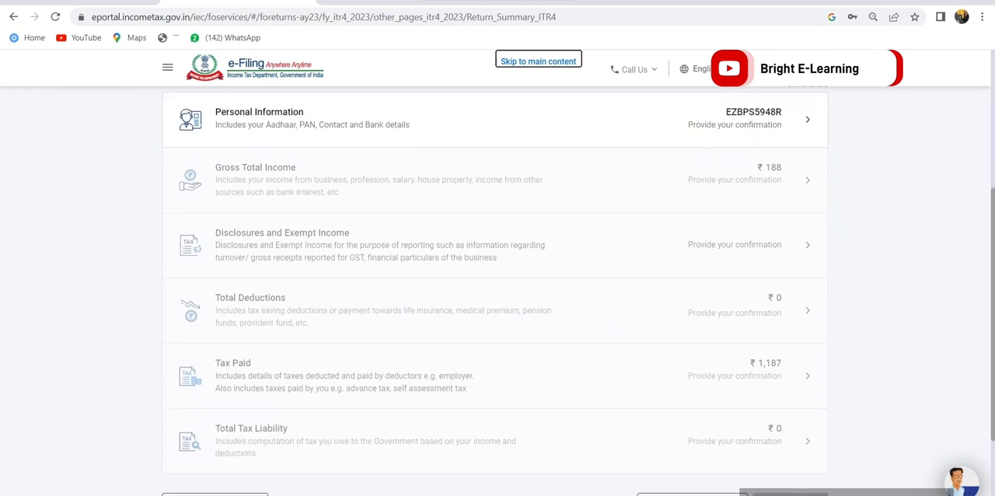
pyautogui.scroll(-2, 497, 291)
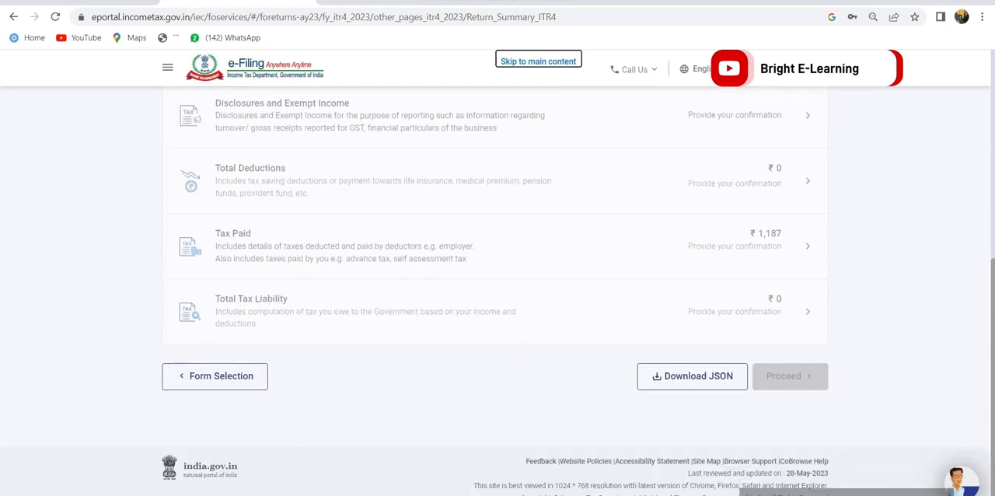
pyautogui.scroll(4, 497, 291)
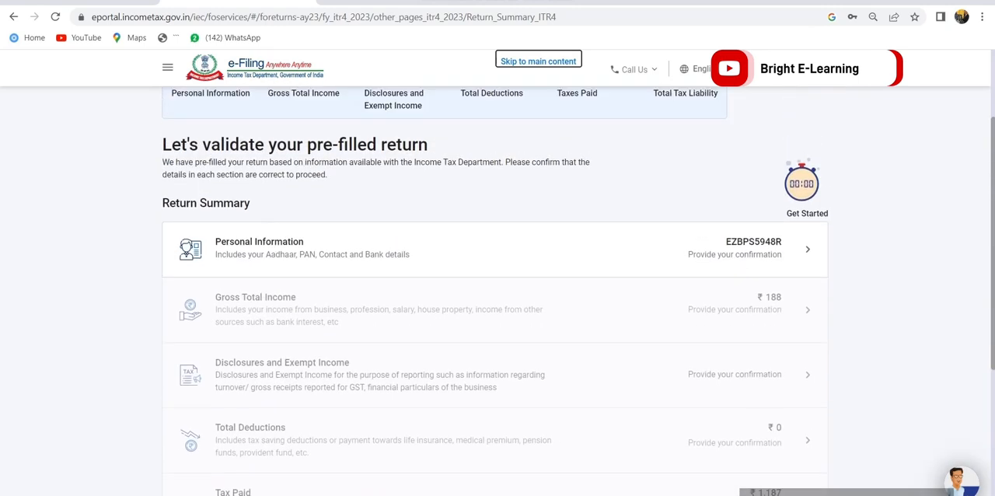
pyautogui.click(496, 249)
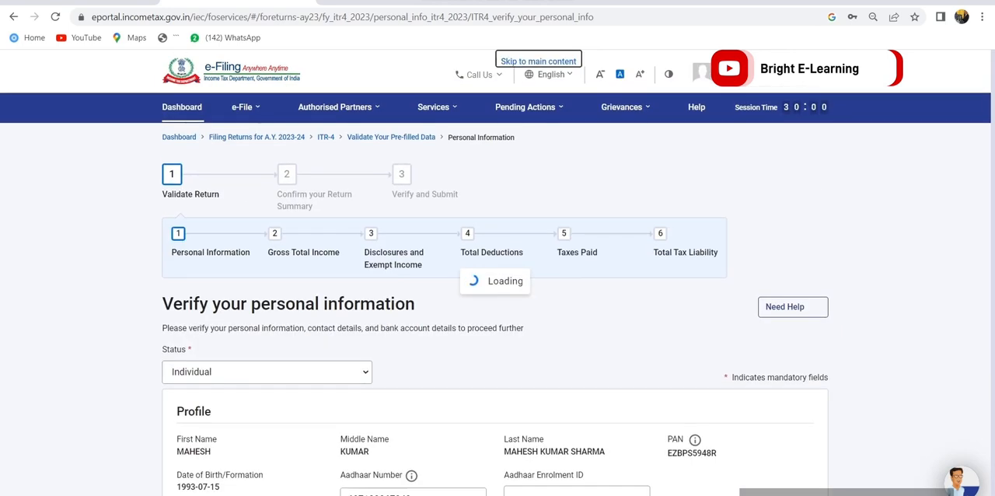
# Set the nature of employment to Not Applicable (eg. Family pension etc)
pyautogui.scroll(-4, 498, 288)
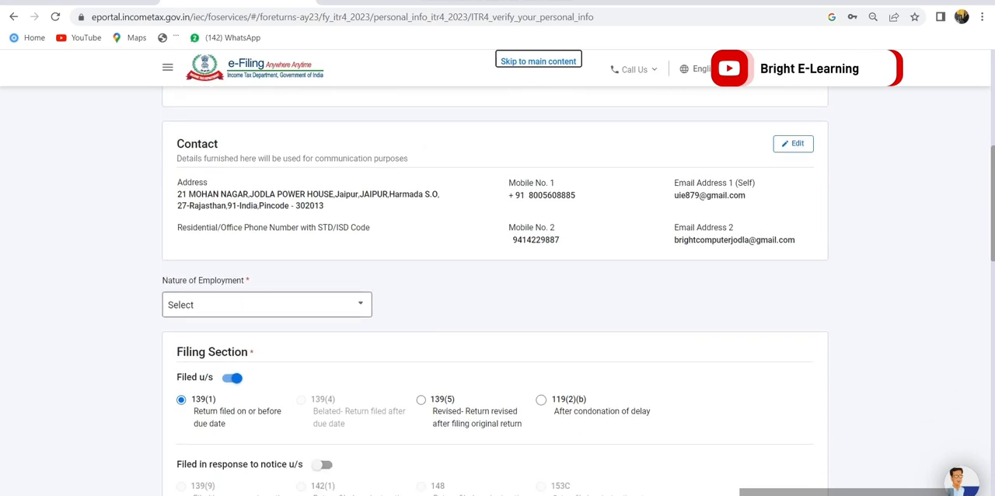
pyautogui.click(267, 304)
pyautogui.scroll(-3, 265, 368)
pyautogui.scroll(1, 264, 405)
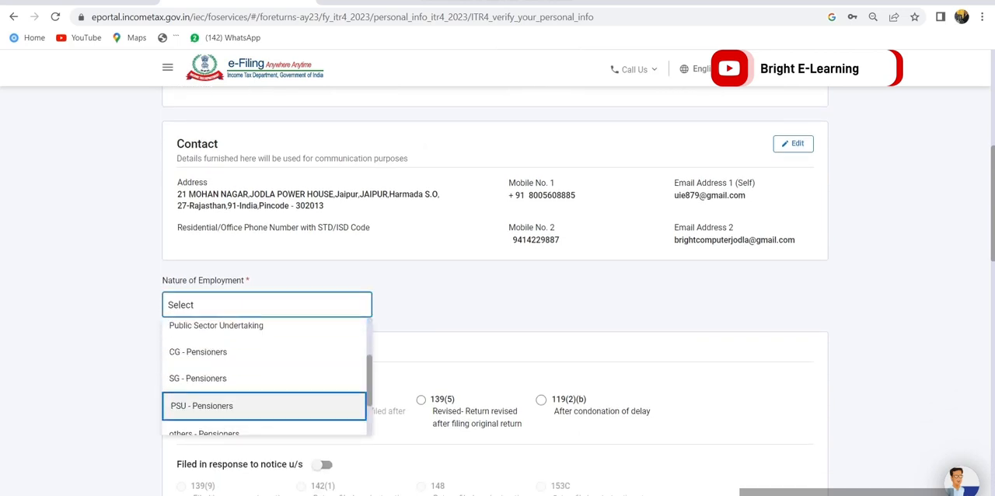
pyautogui.press('Down')
pyautogui.press('Down')
pyautogui.press('Down')
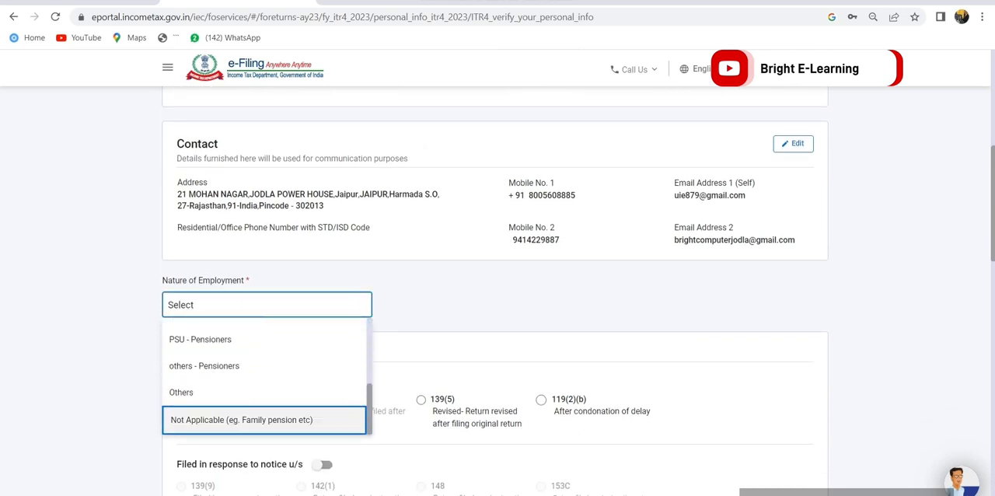
pyautogui.press('Return')
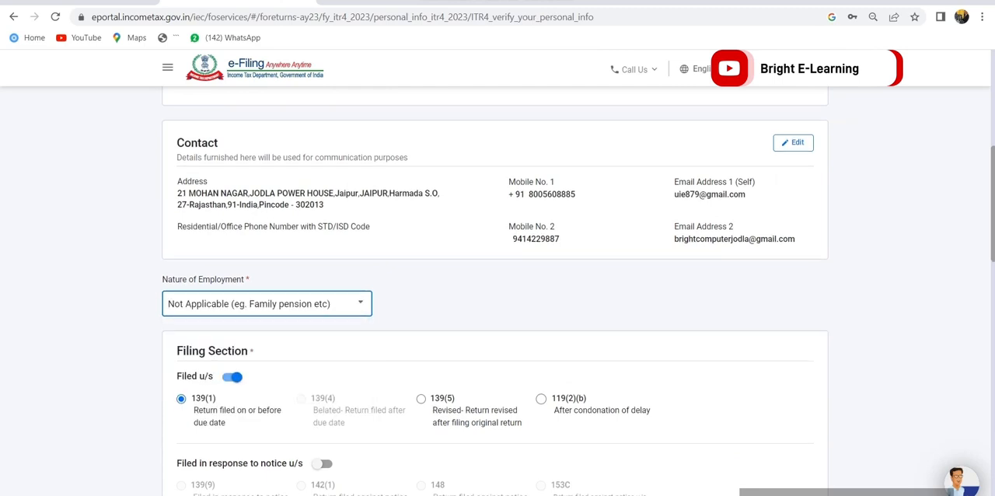
# Answer No for the earlier new tax regime, keep Not opting for the current year, and answer No for representative assessee
pyautogui.scroll(-4, 495, 295)
pyautogui.scroll(-3, 495, 295)
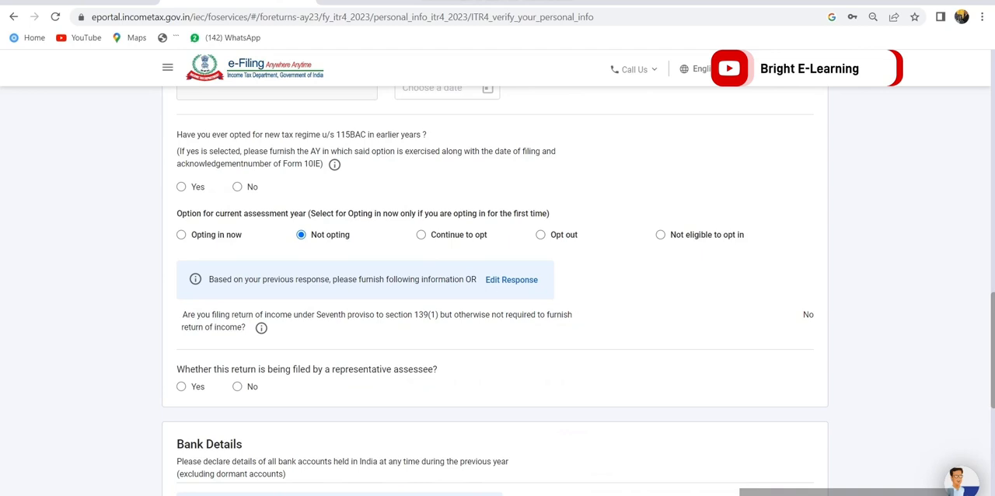
pyautogui.moveTo(177, 135); pyautogui.dragTo(389, 135)
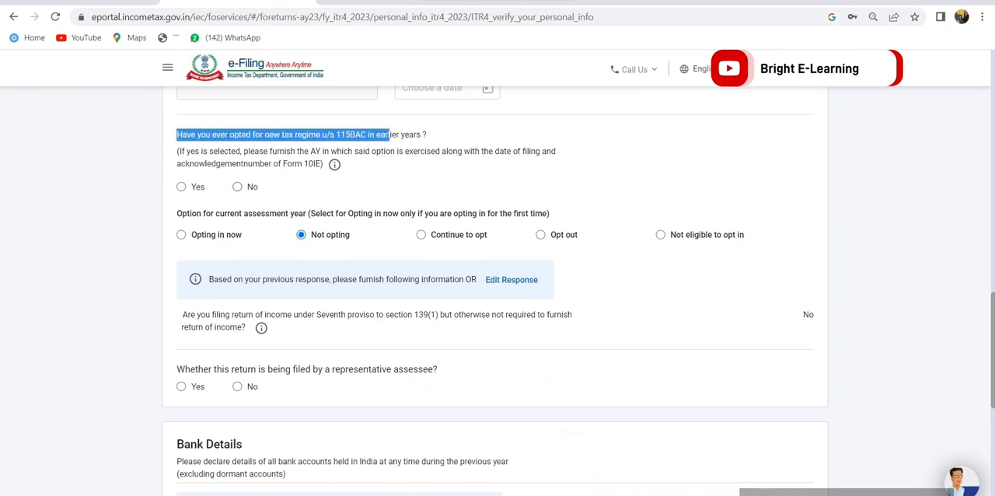
pyautogui.click(238, 187)
pyautogui.click(301, 235)
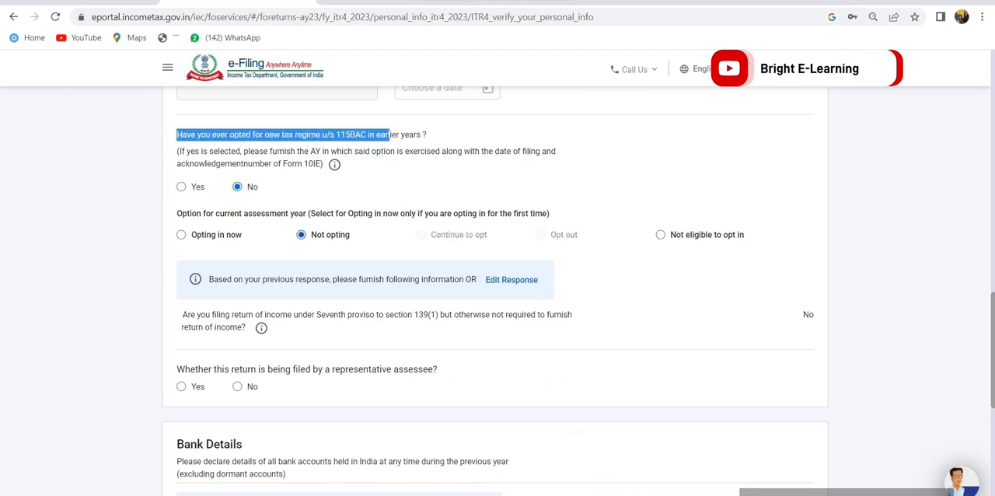
pyautogui.scroll(-1, 495, 290)
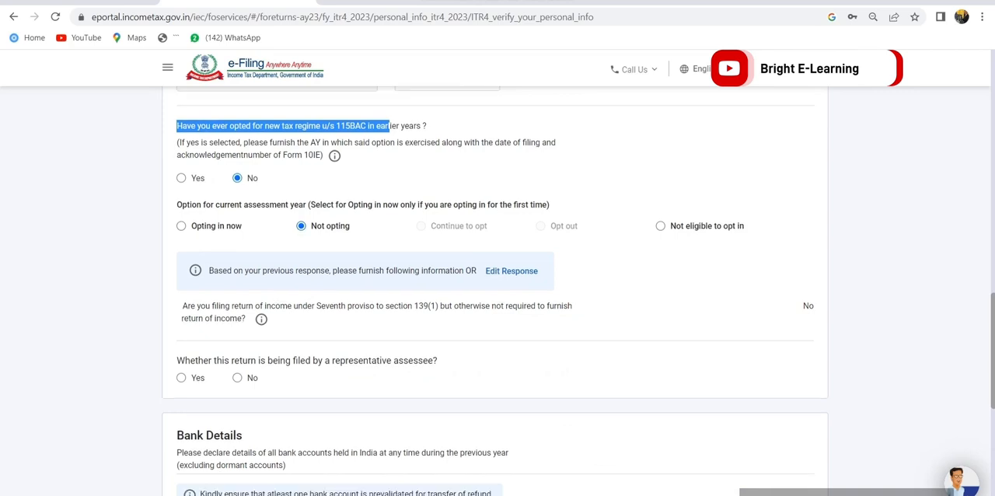
pyautogui.click(238, 322)
# Make sure the validated bank account is selected for refund and confirm the personal information section
pyautogui.scroll(-3, 495, 291)
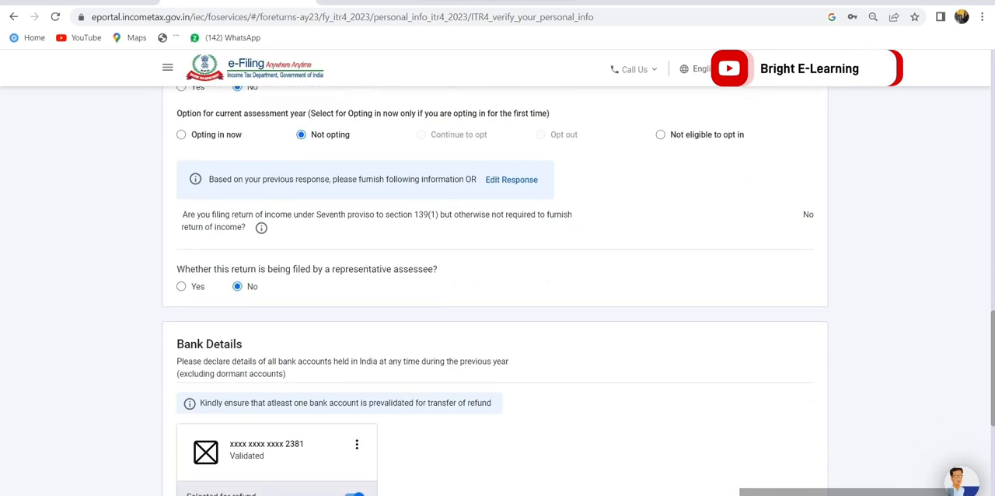
pyautogui.click(356, 339)
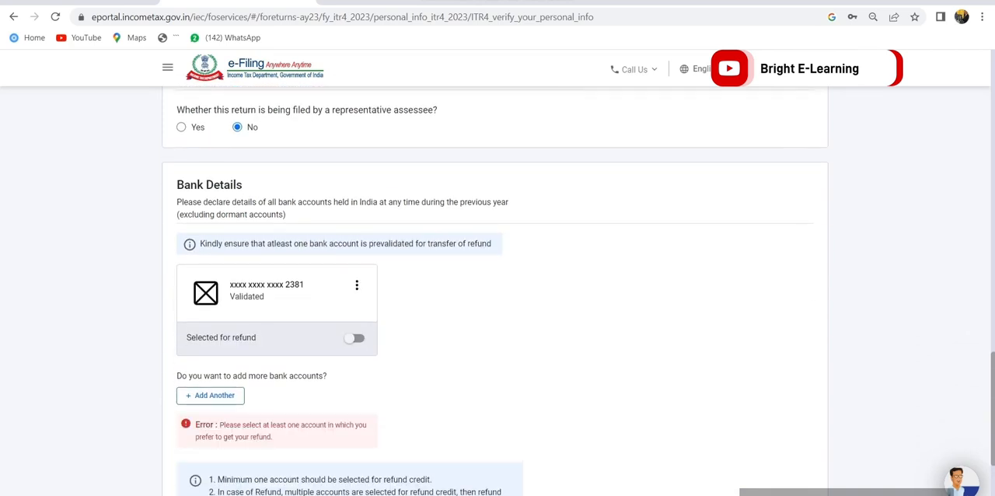
pyautogui.click(356, 338)
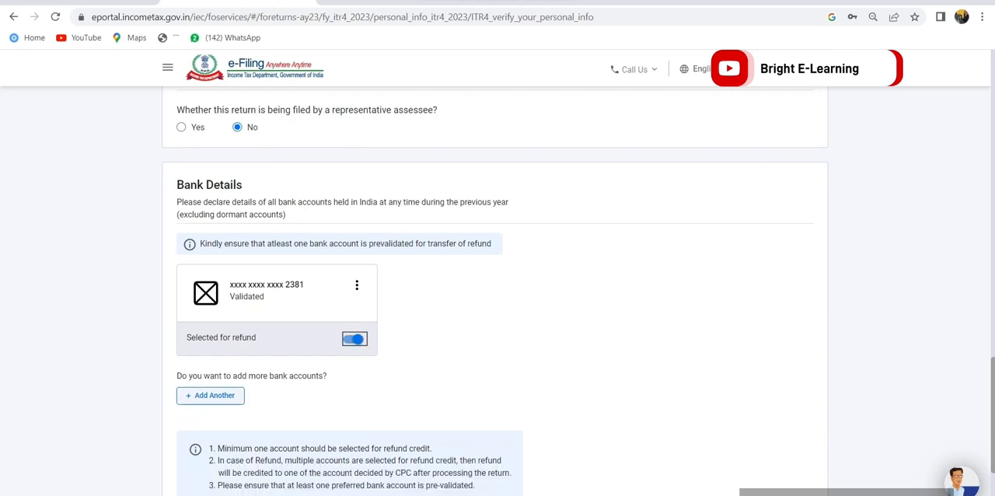
pyautogui.scroll(-2, 495, 291)
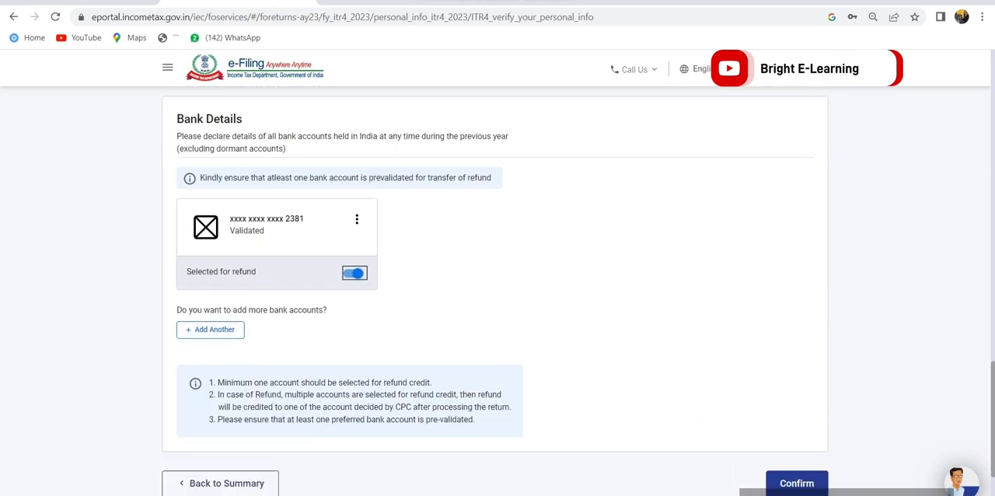
pyautogui.click(797, 394)
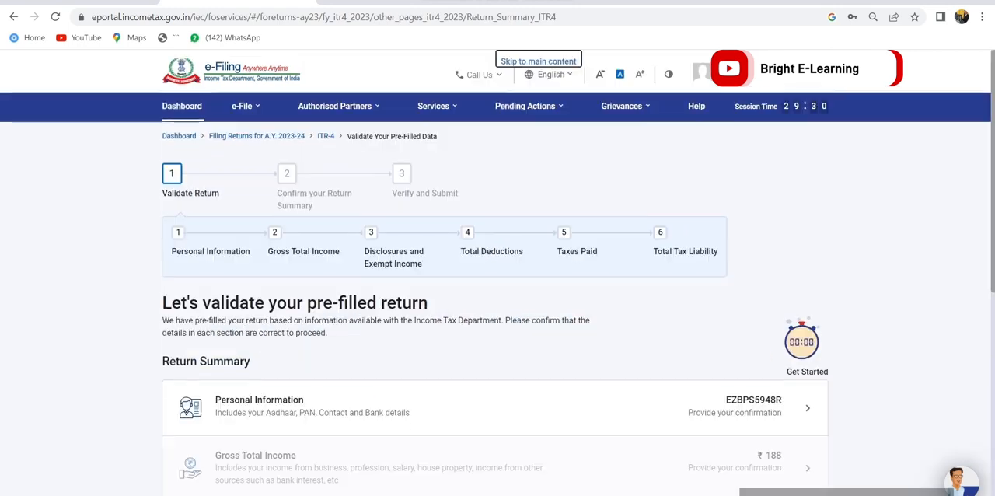
# Open the Gross Total Income section and proceed past the salary exemption questions to the income details
pyautogui.scroll(-2, 494, 290)
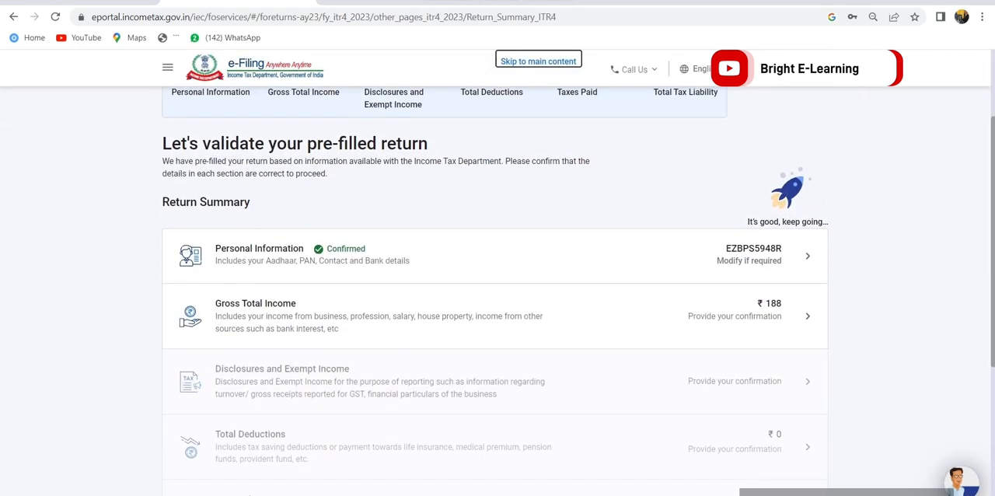
pyautogui.click(495, 317)
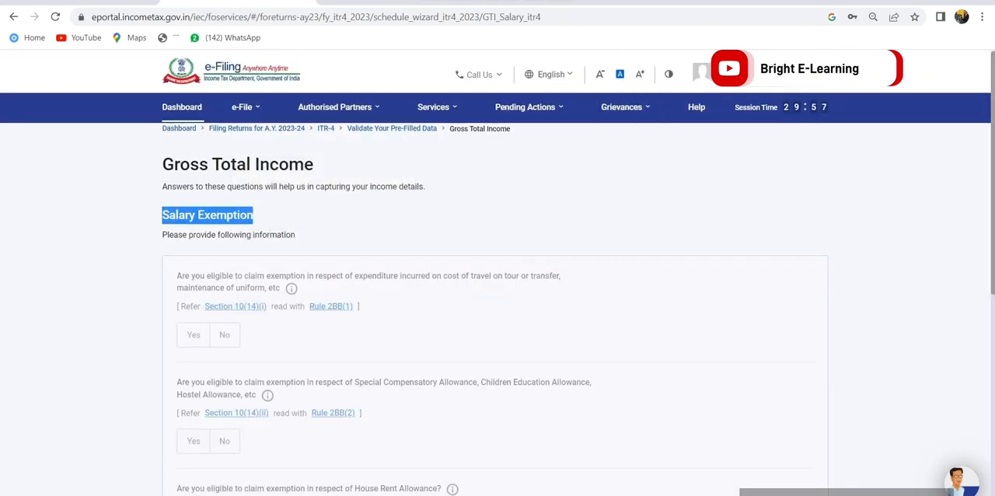
pyautogui.scroll(-5, 495, 309)
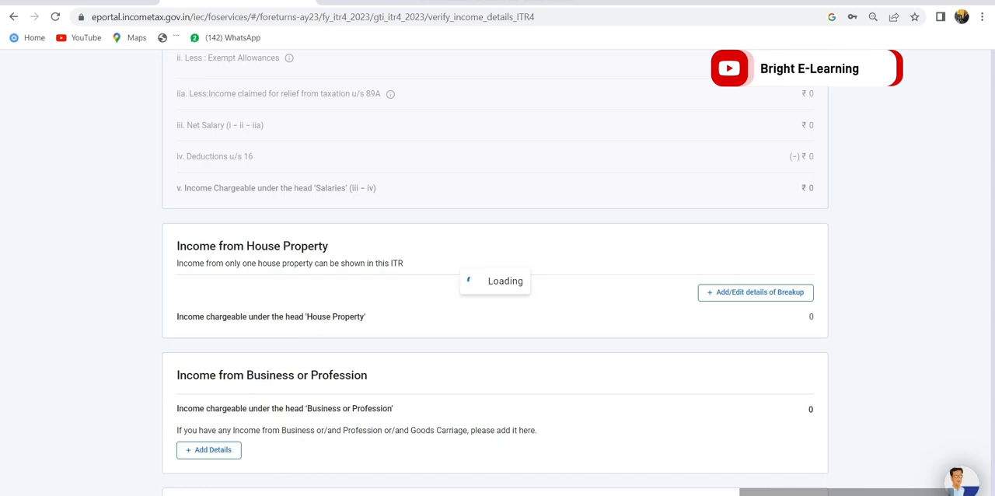
# Review the salary, house property and other sources income heads and open the details form for income from business or profession
pyautogui.scroll(-2, 498, 311)
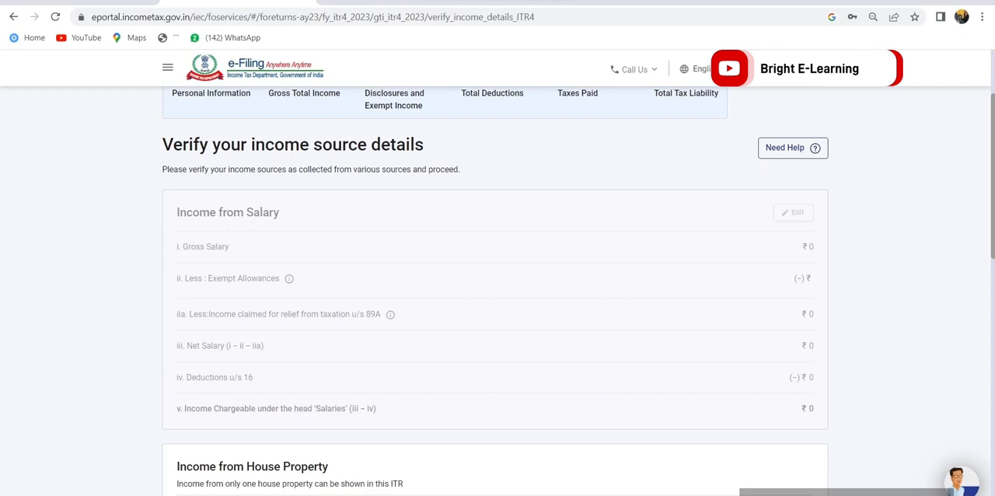
pyautogui.moveTo(177, 212); pyautogui.dragTo(274, 213)
pyautogui.scroll(-2, 274, 226)
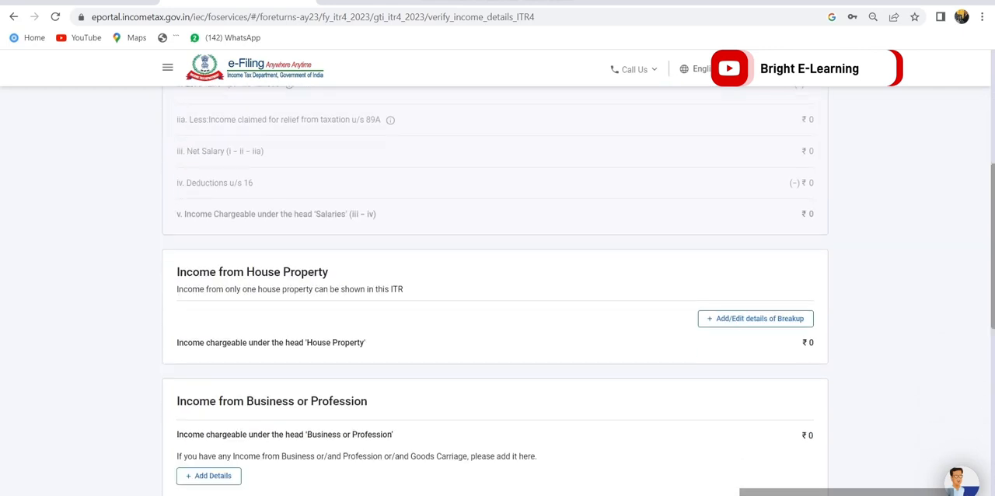
pyautogui.moveTo(177, 272); pyautogui.dragTo(328, 272)
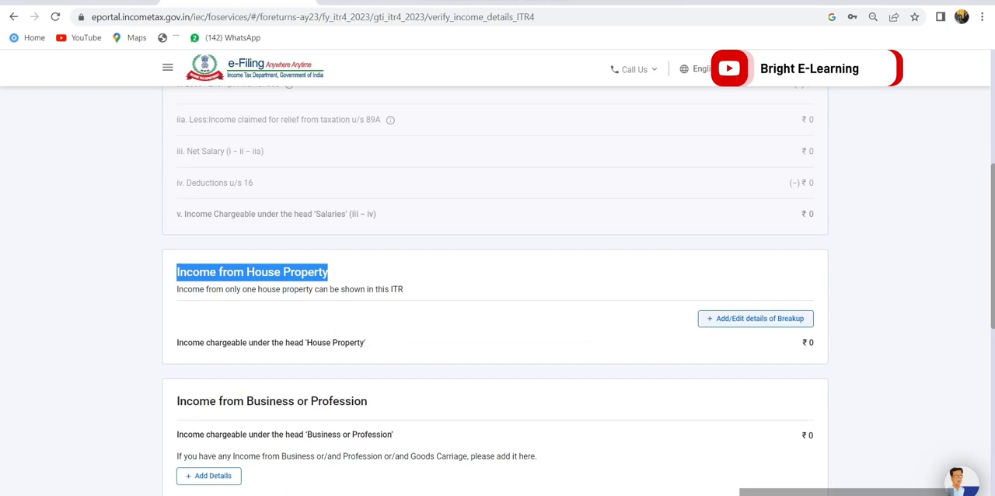
pyautogui.scroll(-2, 498, 296)
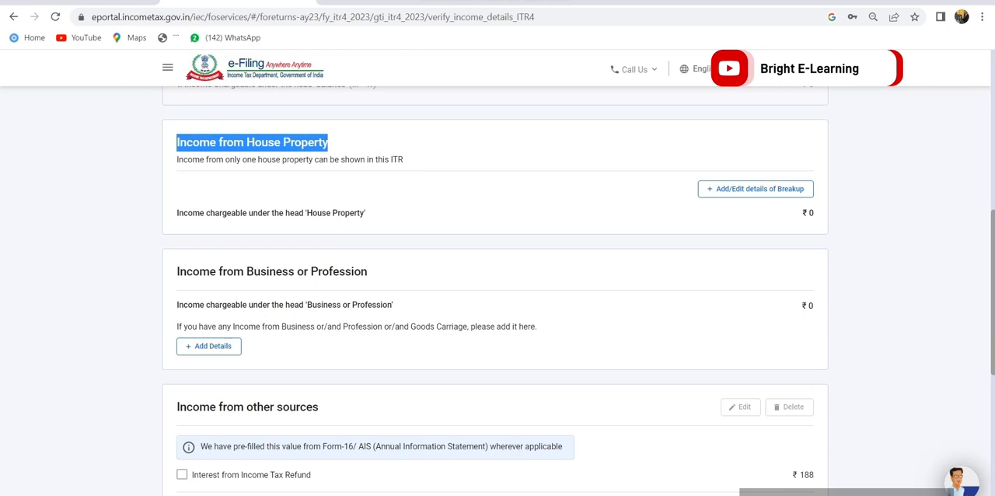
pyautogui.click(178, 407)
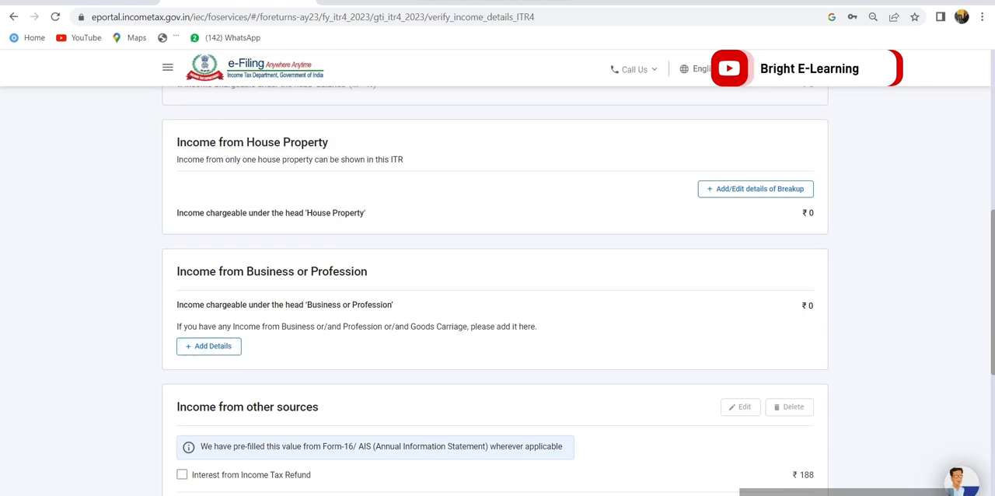
pyautogui.click(209, 346)
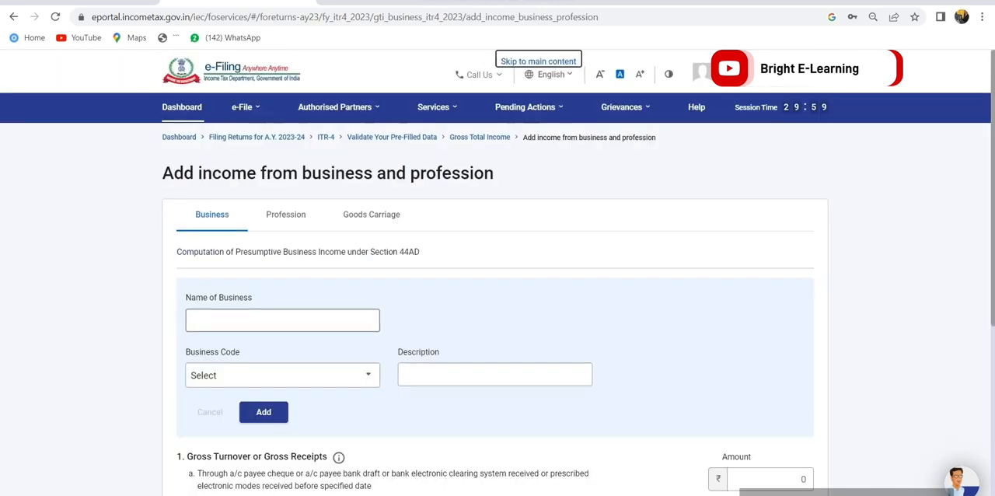
# Enter RAM & COMPANY as the name of business and choose business code 04097-Other manufacturing n.e.c
pyautogui.scroll(-2, 282, 218)
pyautogui.click(282, 161)
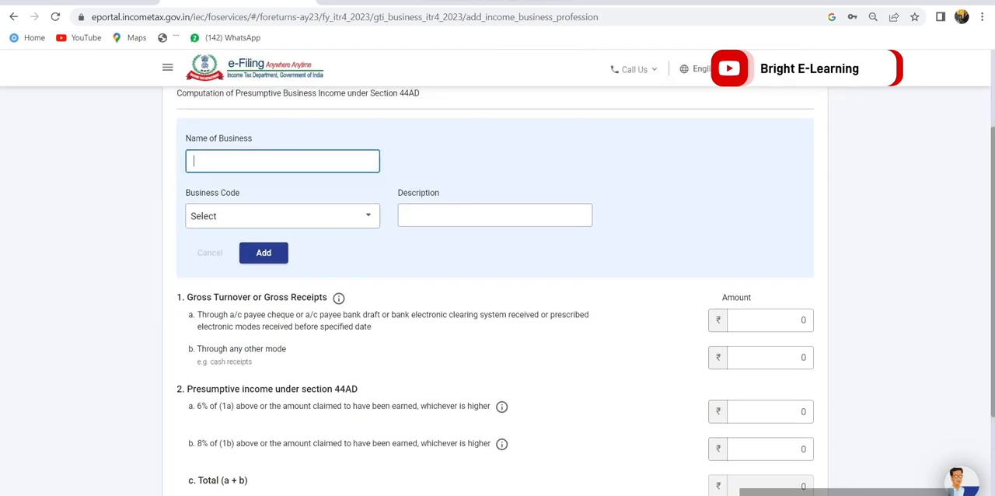
pyautogui.write('RAM & COMPANY')
pyautogui.press('Tab')
pyautogui.click(282, 216)
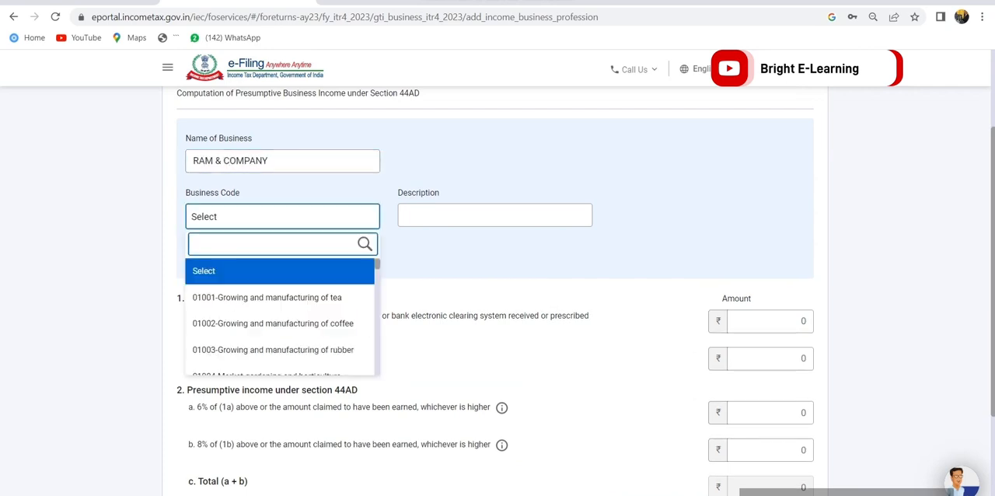
pyautogui.write('OTHER')
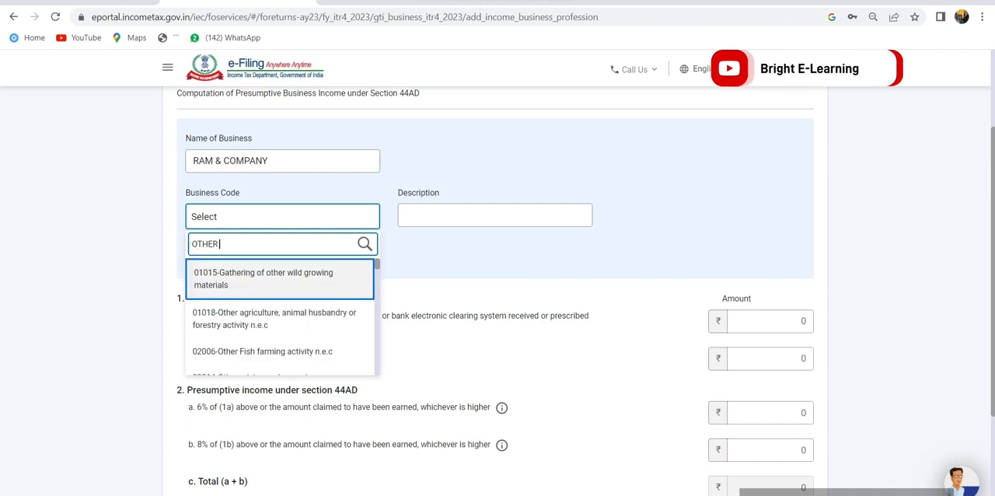
pyautogui.write(' MA')
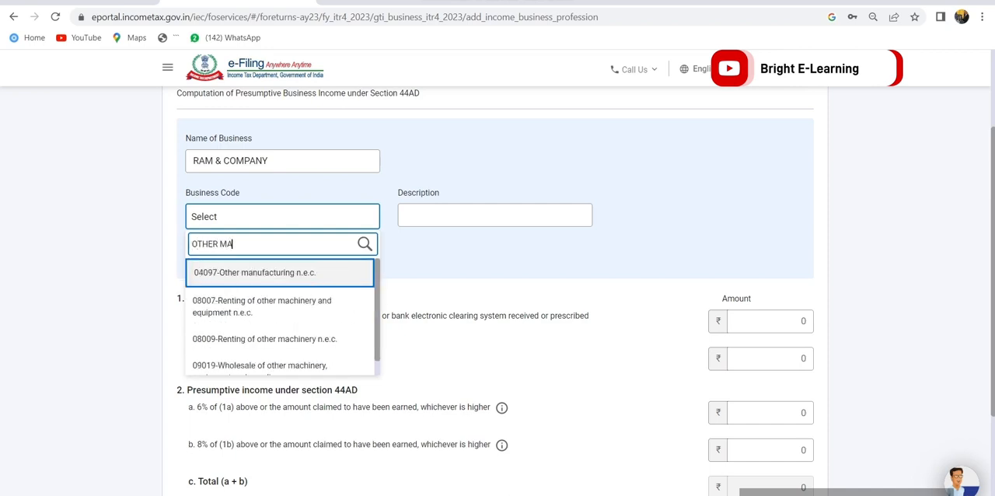
pyautogui.press('Return')
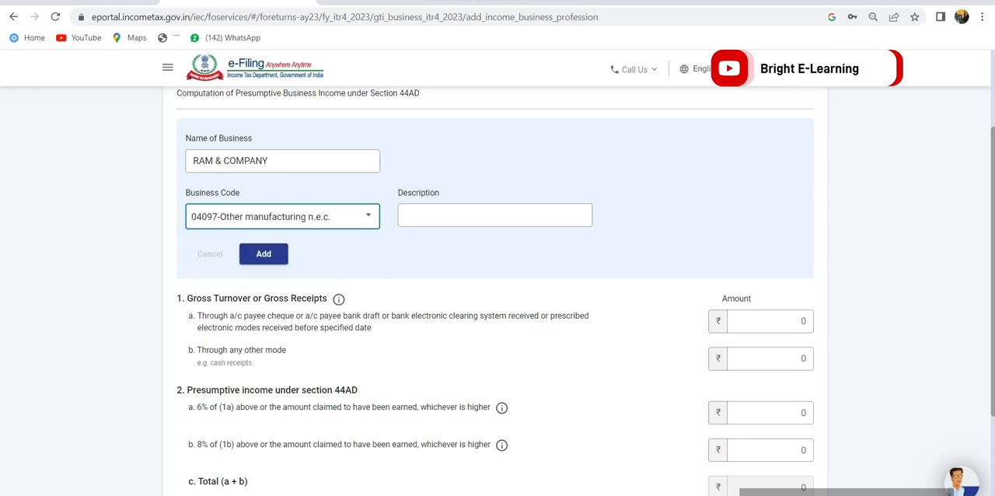
# Describe the business as JOB WORK and add it to the business list
pyautogui.click(494, 215)
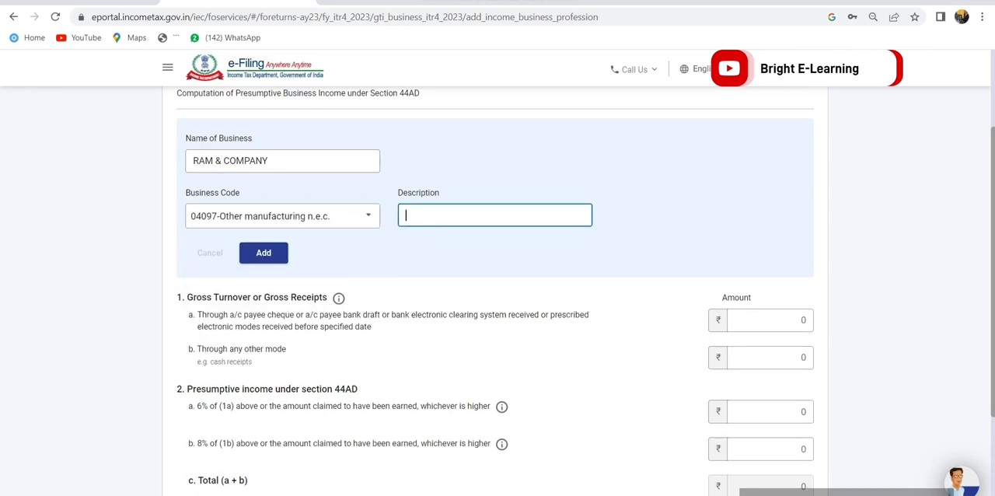
pyautogui.write('JOB WORK')
pyautogui.click(263, 252)
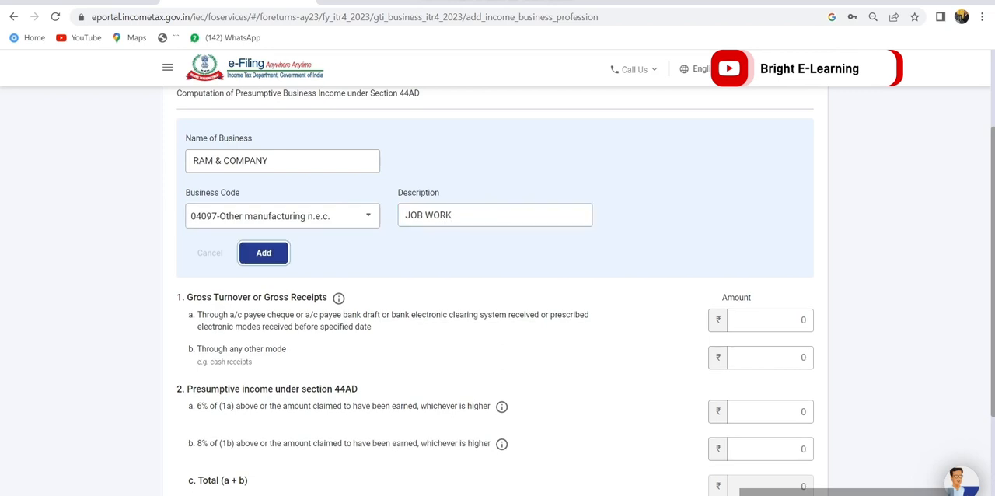
# Enter 16,54,250 as gross turnover received through account payee cheque, bank draft or electronic modes
pyautogui.click(771, 258)
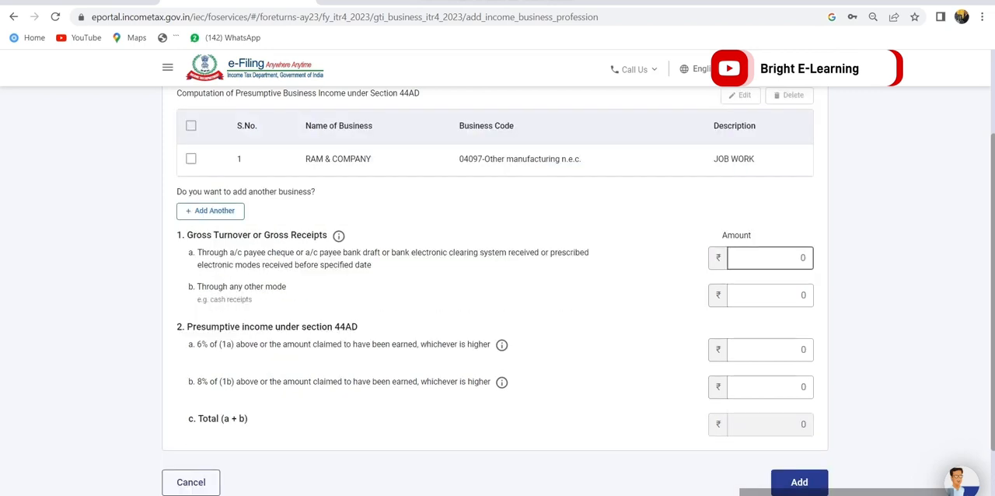
pyautogui.scroll(-2, 498, 288)
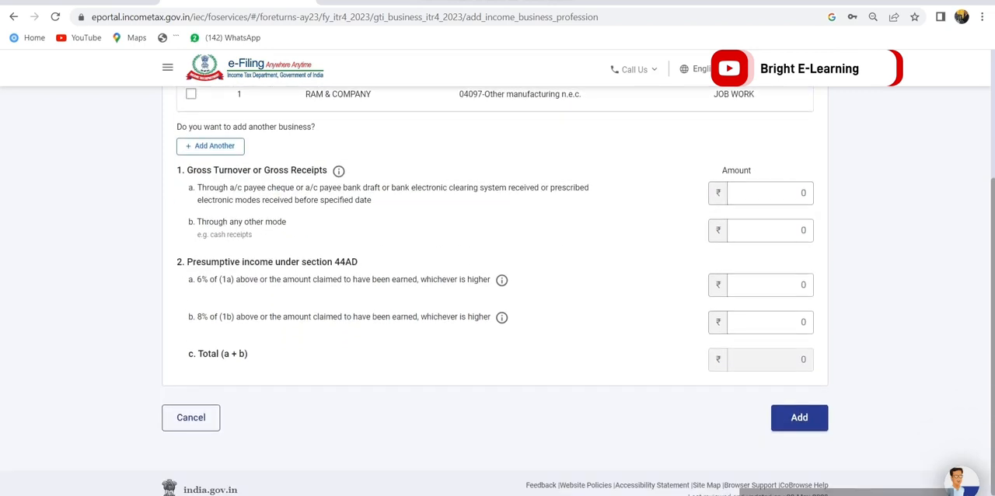
pyautogui.moveTo(187, 170); pyautogui.dragTo(327, 171)
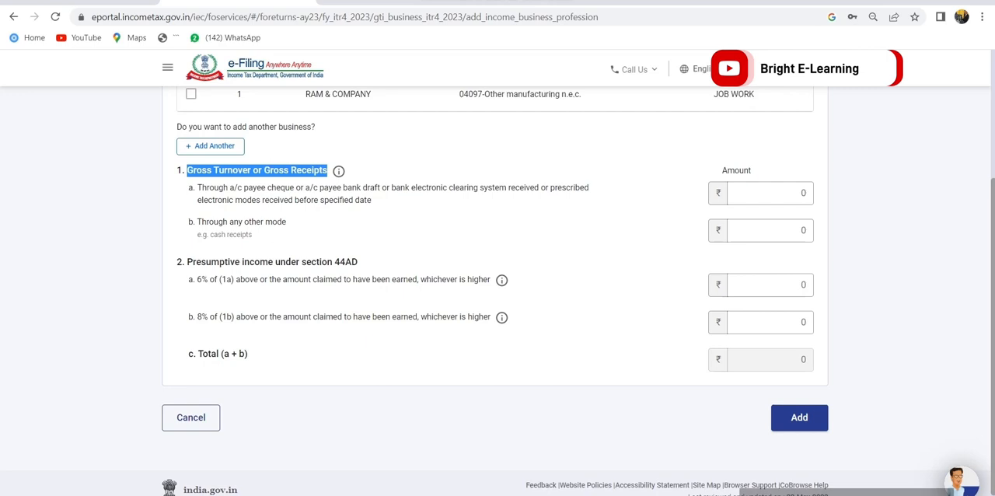
pyautogui.click(329, 173)
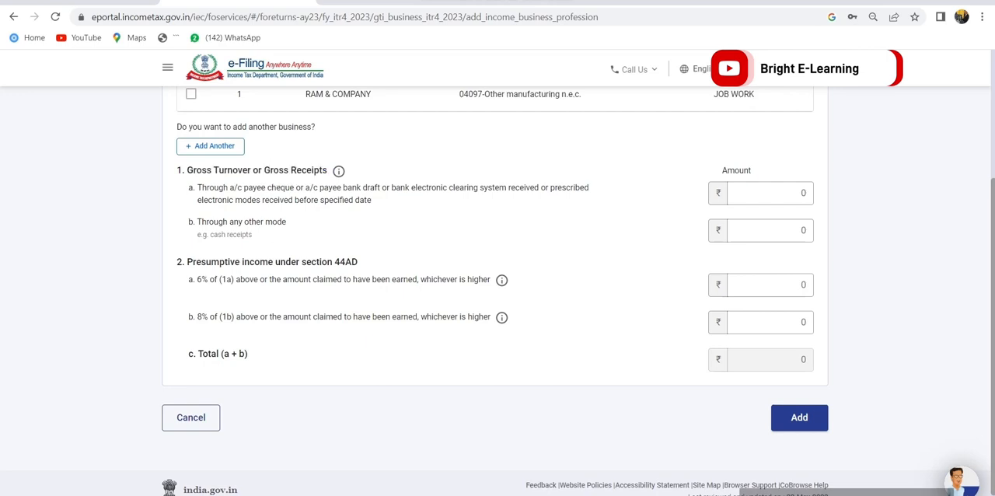
pyautogui.click(771, 194)
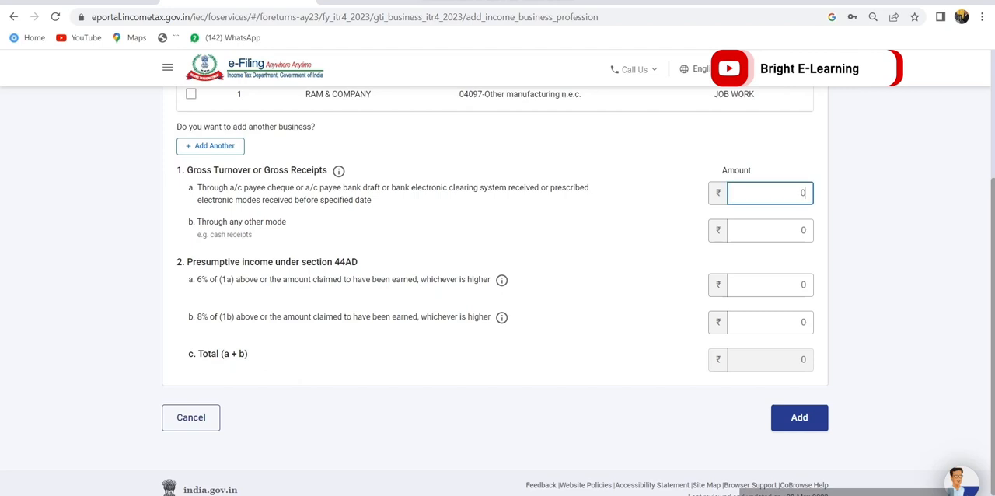
pyautogui.write('1654250')
pyautogui.moveTo(198, 187); pyautogui.dragTo(371, 200)
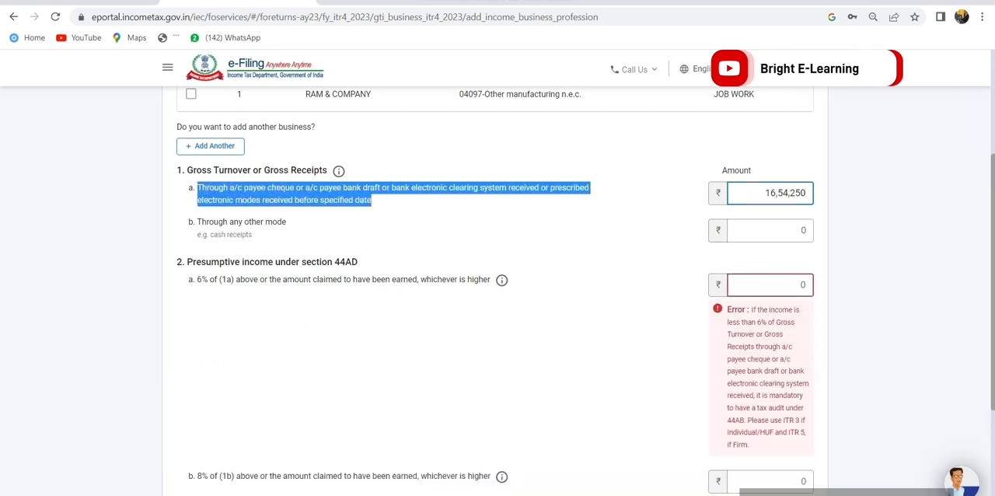
pyautogui.click(663, 204)
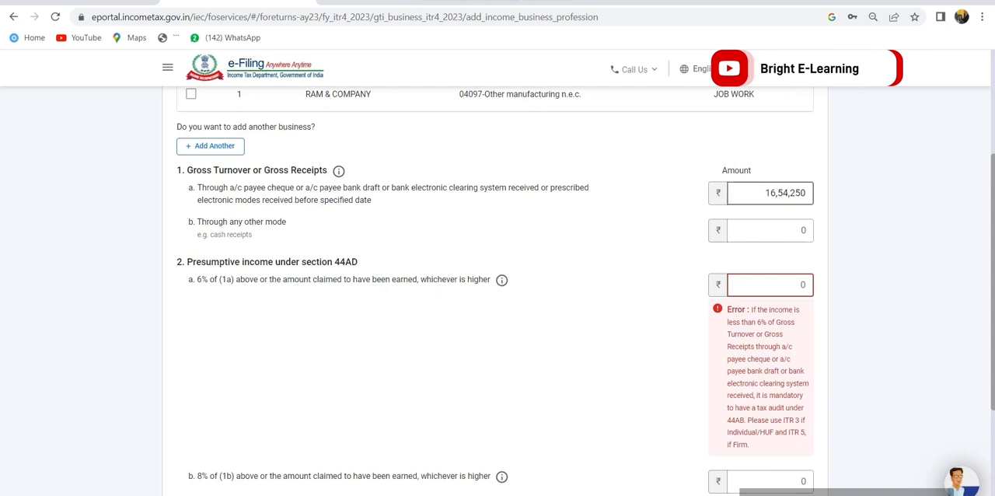
# Enter 1,00,000 as gross receipts through any other mode
pyautogui.click(773, 231)
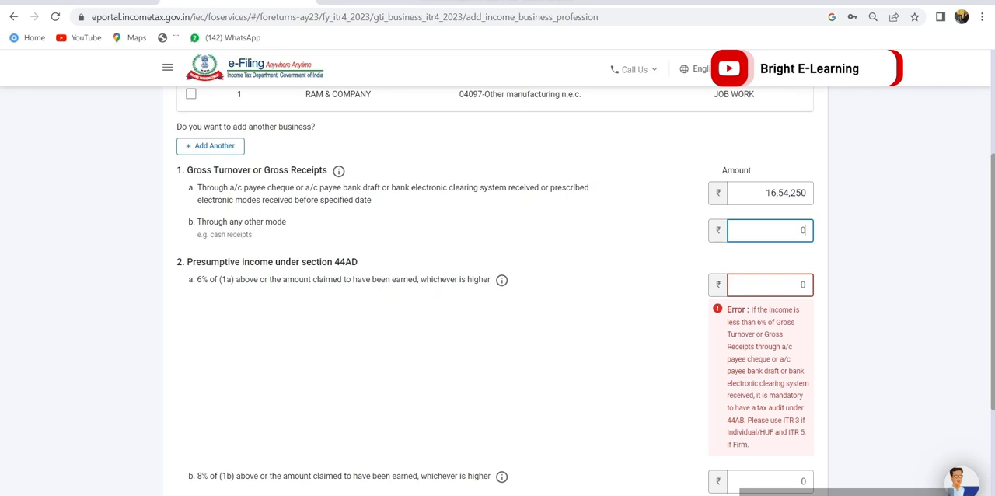
pyautogui.write('100000')
pyautogui.press('Tab')
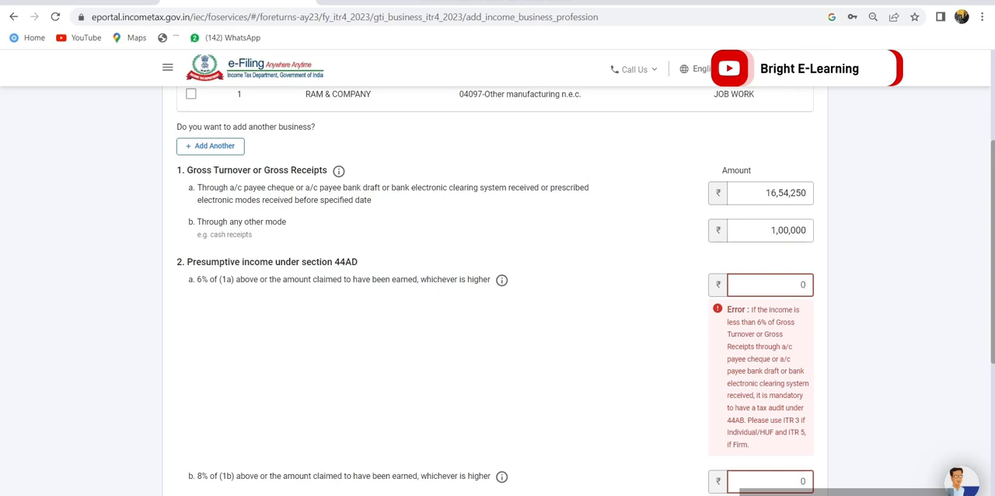
# Set the presumptive income under section 44AD to 2,88,740 for the 6% line and 18,560 for the 8% line
pyautogui.write('288740')
pyautogui.press('Tab')
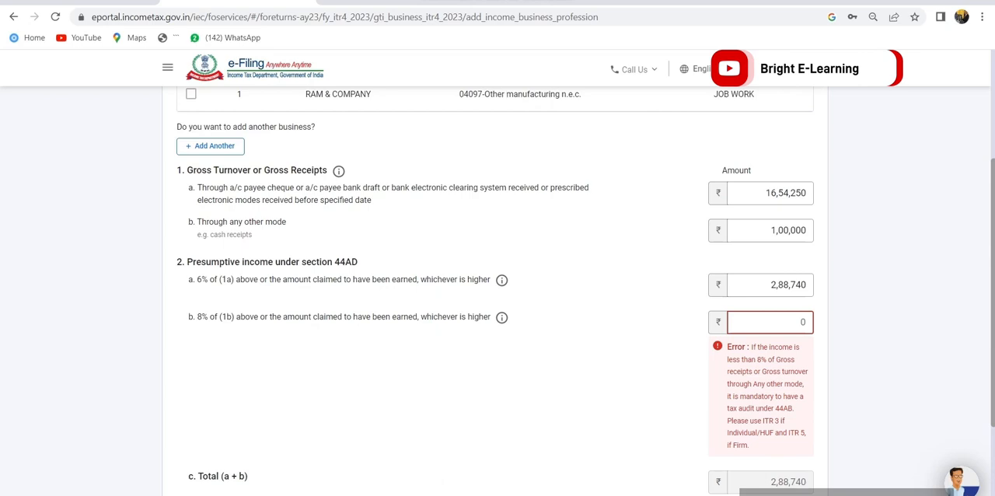
pyautogui.scroll(-2, 497, 296)
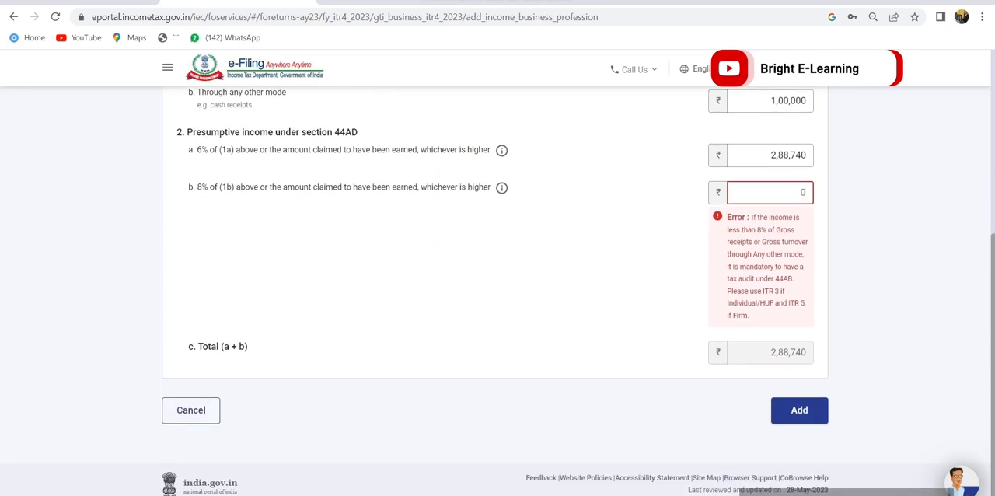
pyautogui.write('18560')
pyautogui.press('Tab')
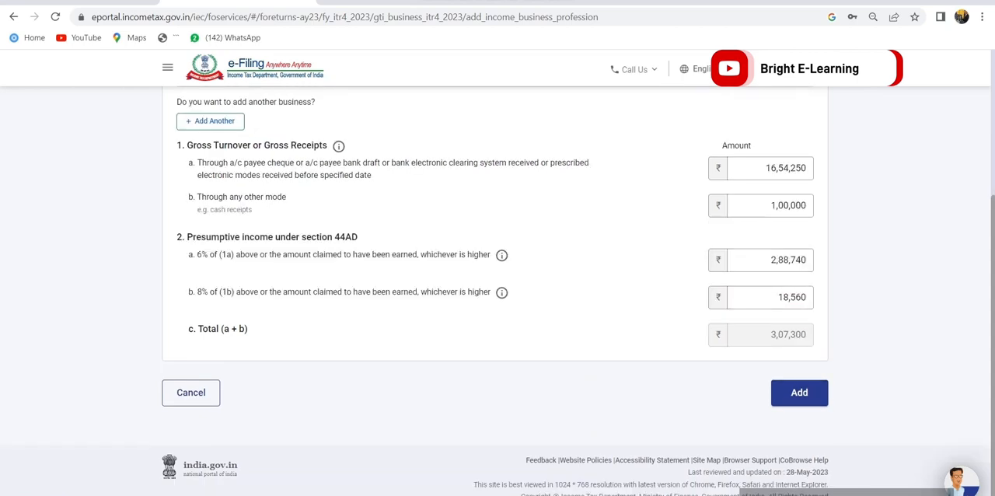
# Check the total presumptive income and add the completed business income details to the return
pyautogui.moveTo(770, 334); pyautogui.dragTo(807, 334)
pyautogui.press('Tab')
pyautogui.press('Return')
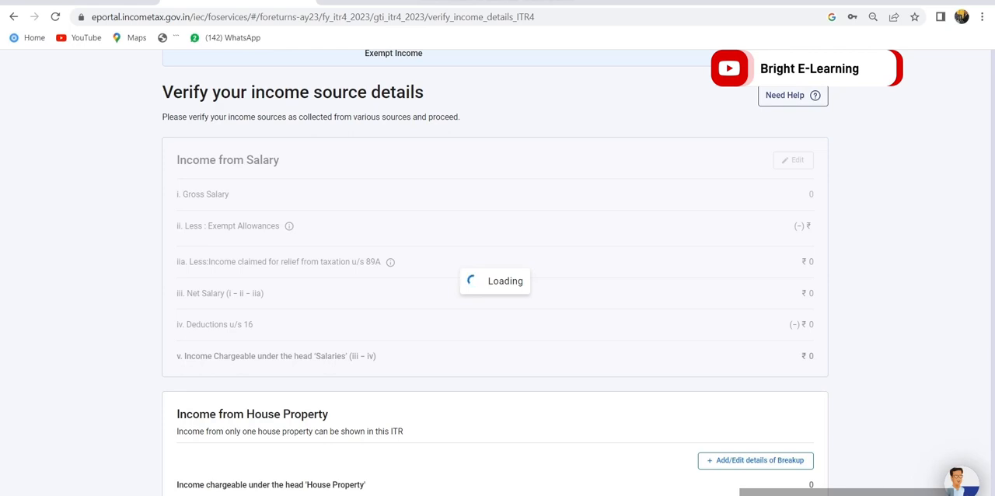
# Select the pre-filled Interest from Income Tax Refund entry under Income from other sources
pyautogui.scroll(-5, 495, 293)
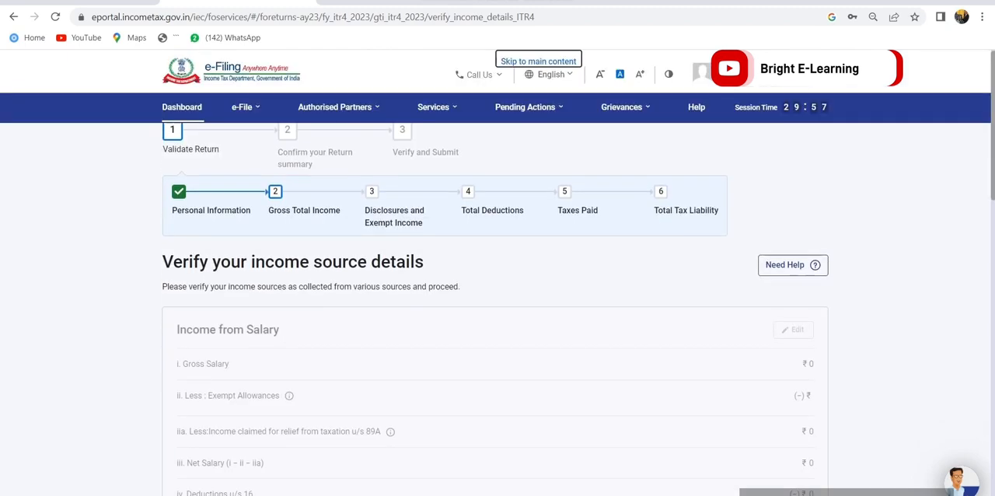
pyautogui.scroll(-3, 495, 292)
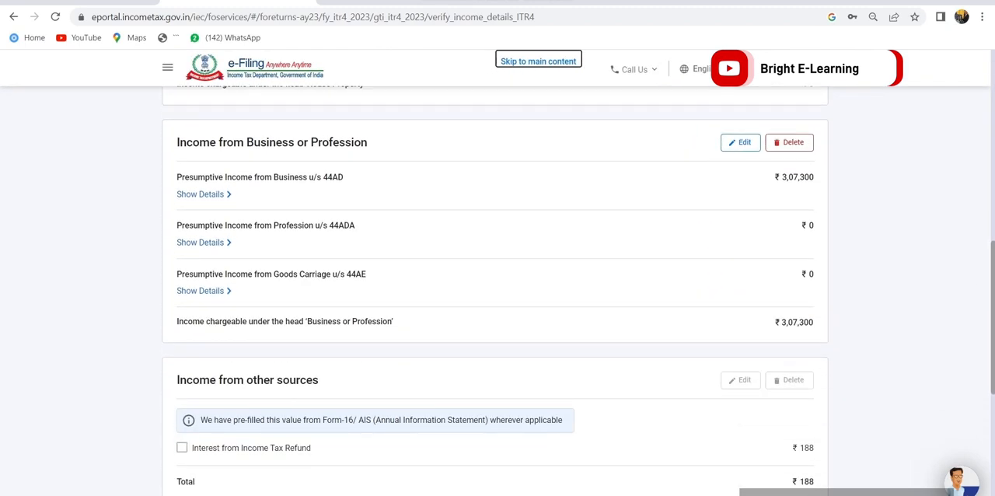
pyautogui.scroll(-2, 496, 293)
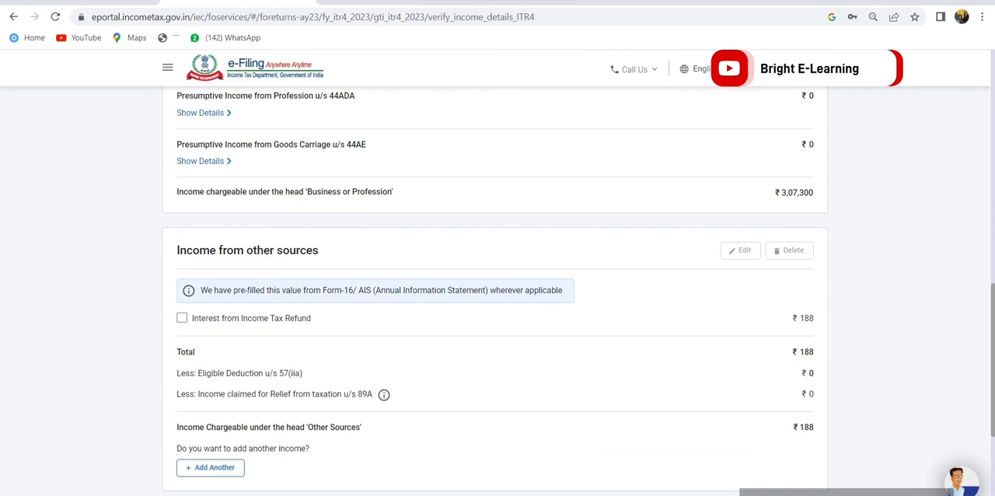
pyautogui.click(182, 318)
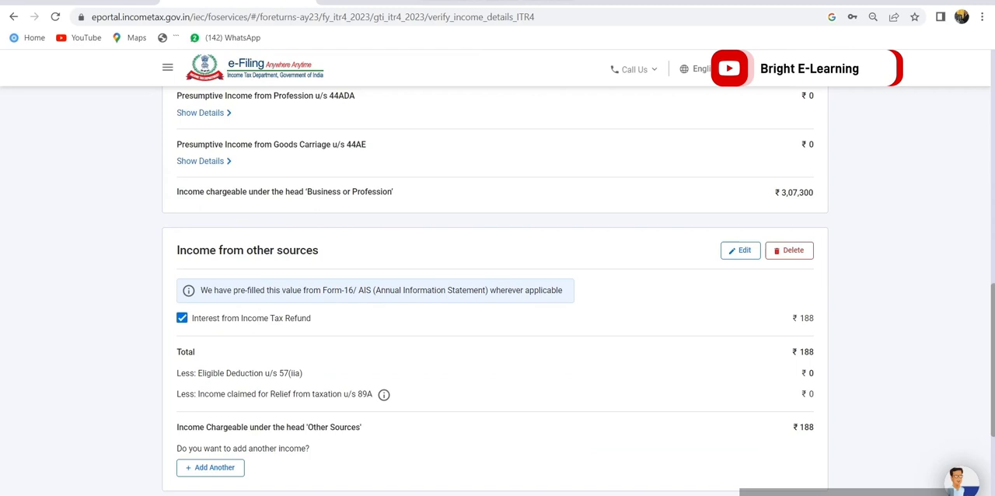
# Declare any other income of 23,646 under Income from Other Sources
pyautogui.scroll(-1, 498, 288)
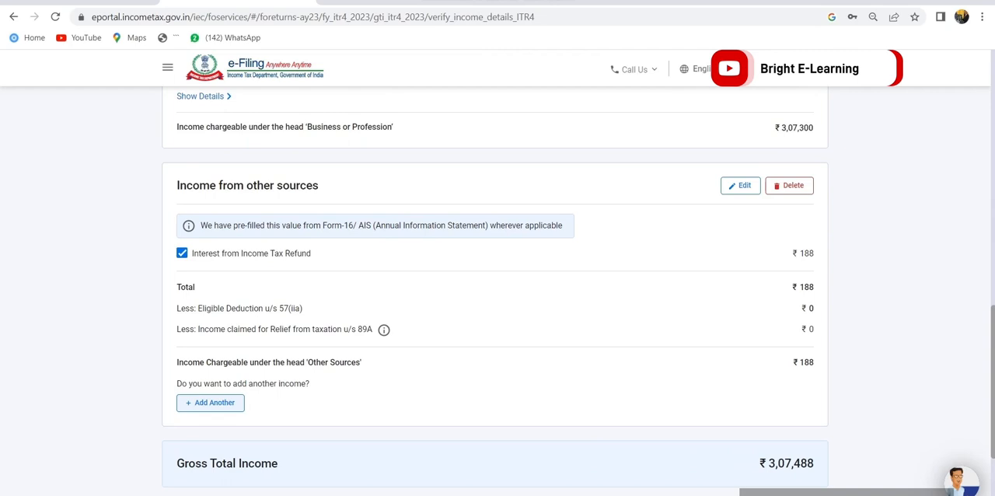
pyautogui.click(210, 402)
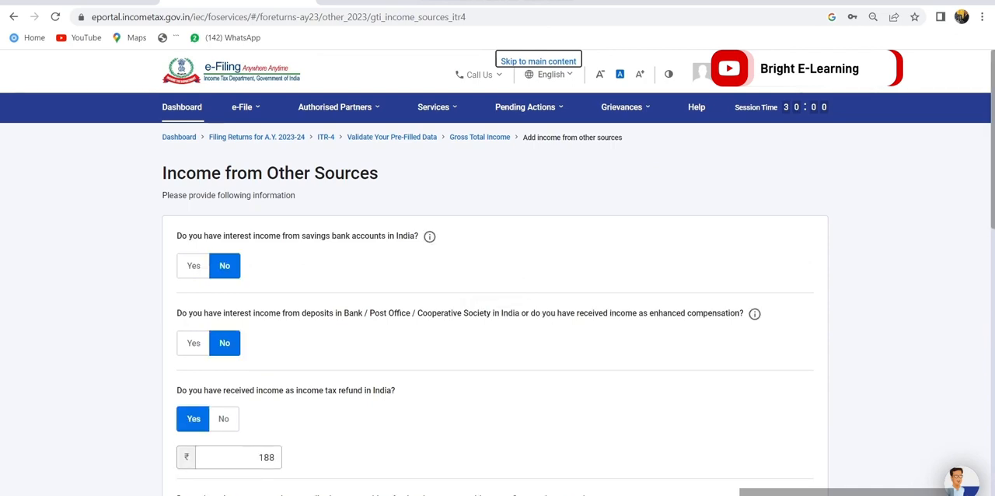
pyautogui.scroll(-8, 497, 296)
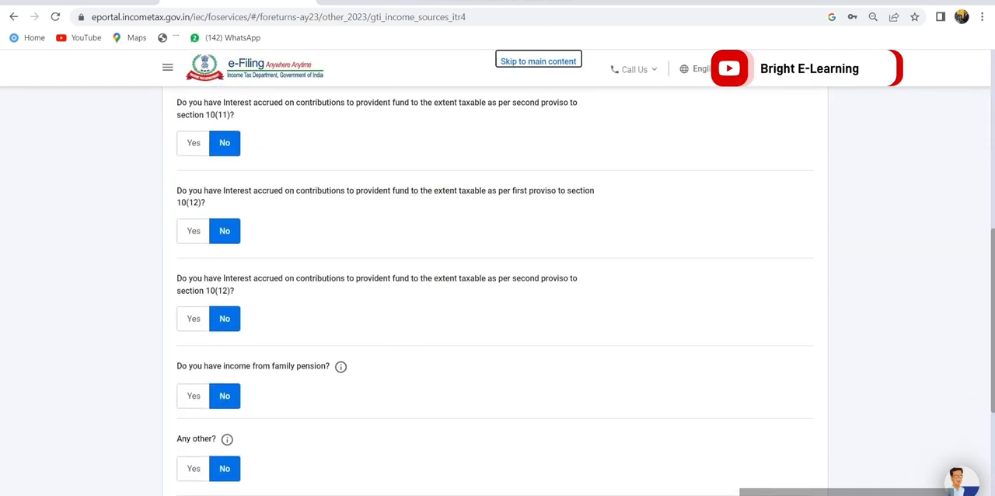
pyautogui.click(193, 468)
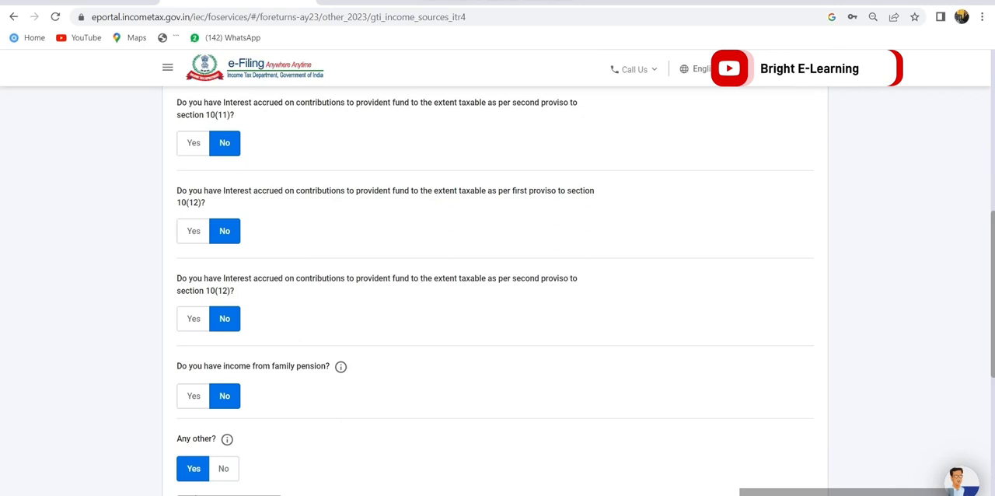
pyautogui.scroll(-2, 498, 295)
pyautogui.click(238, 378)
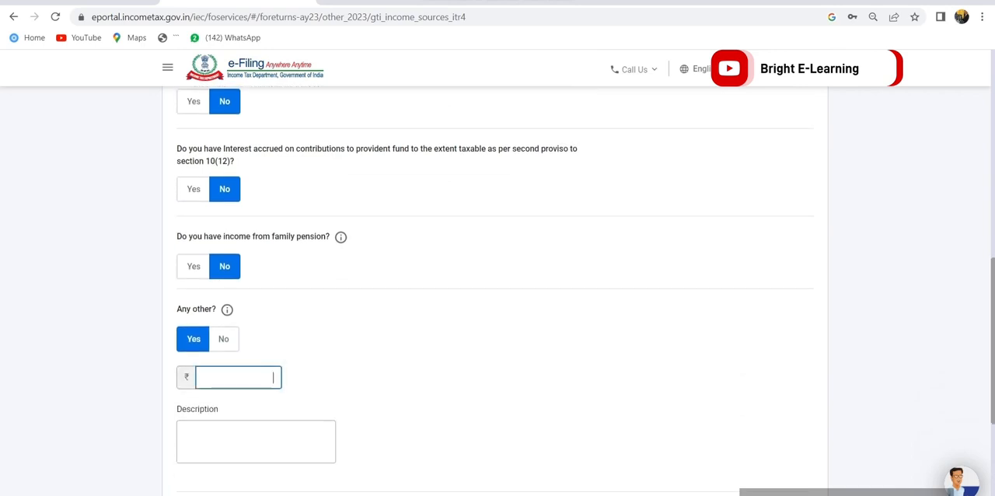
pyautogui.write('23646')
# Describe the other income as COMMISSION and add the other sources details to the return
pyautogui.click(256, 442)
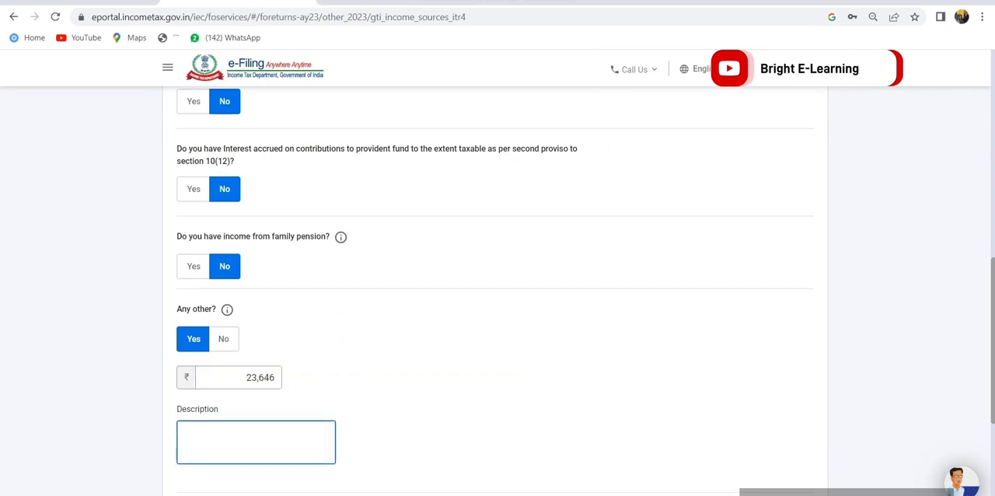
pyautogui.write('COMMISSION')
pyautogui.scroll(-4, 495, 290)
pyautogui.click(789, 354)
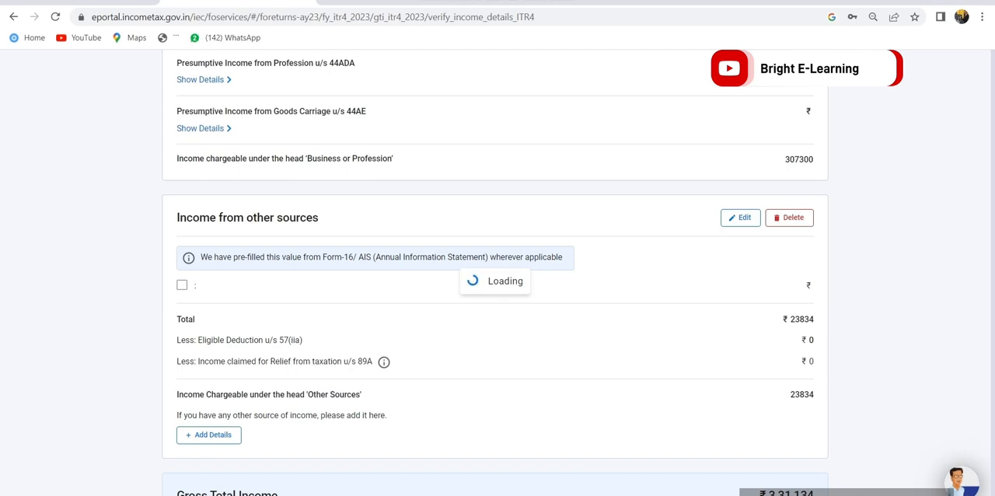
# Confirm the verified income source details for the Gross Total Income section
pyautogui.scroll(-1, 495, 272)
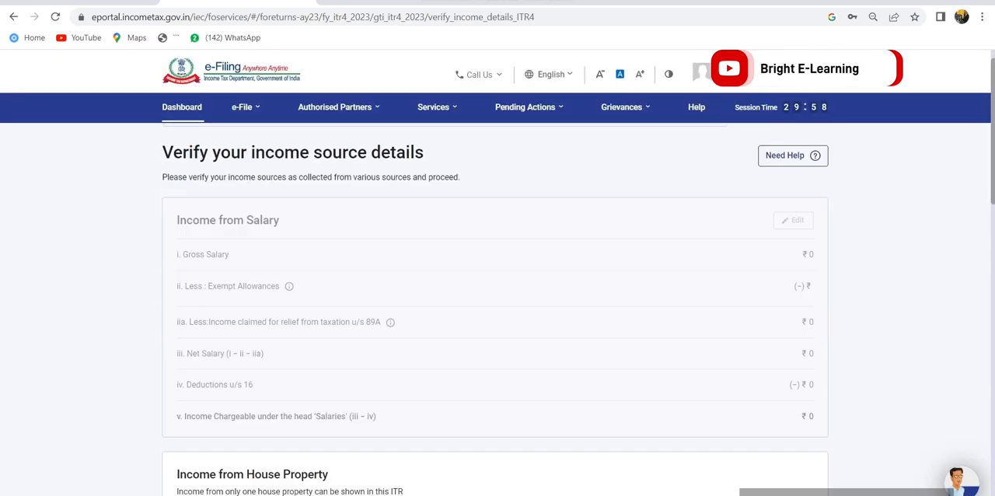
pyautogui.scroll(-15, 495, 272)
pyautogui.click(797, 357)
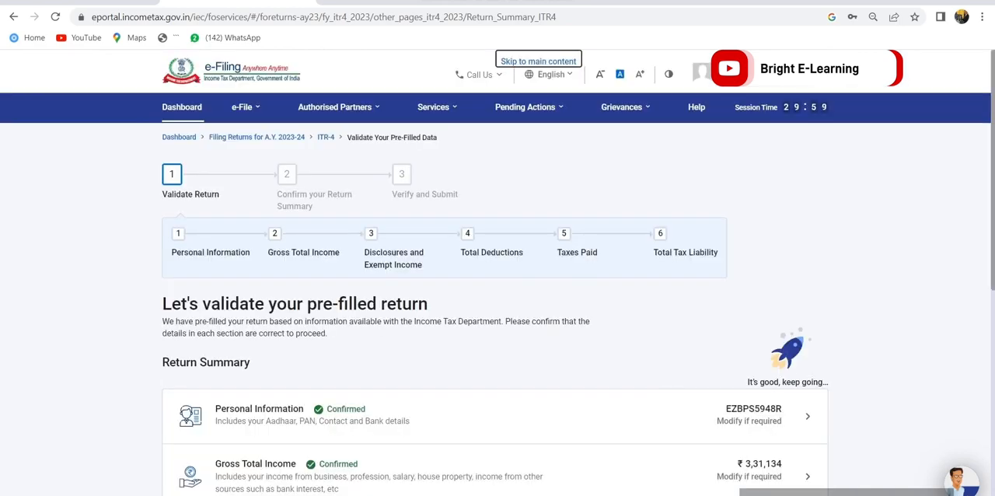
# Open the Disclosures and Exempt Income section from the return summary and look over its parts
pyautogui.scroll(-3, 494, 311)
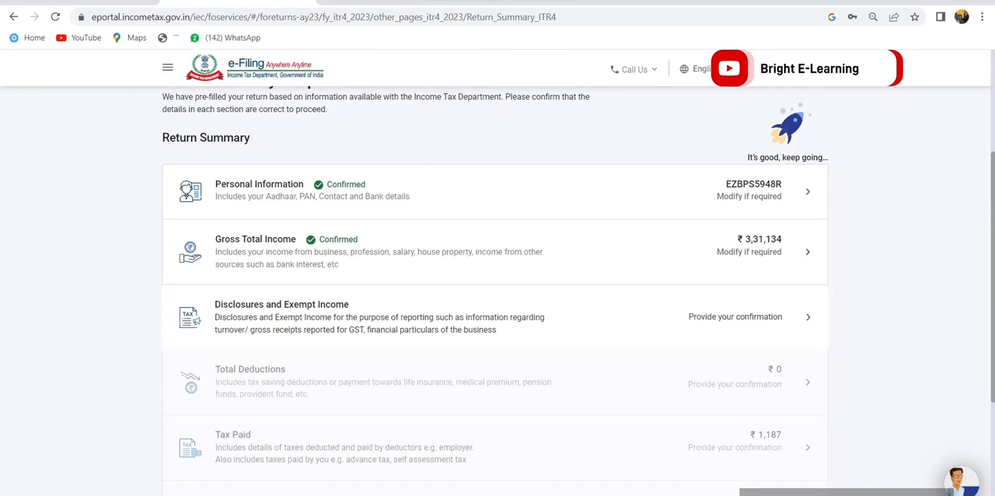
pyautogui.click(735, 317)
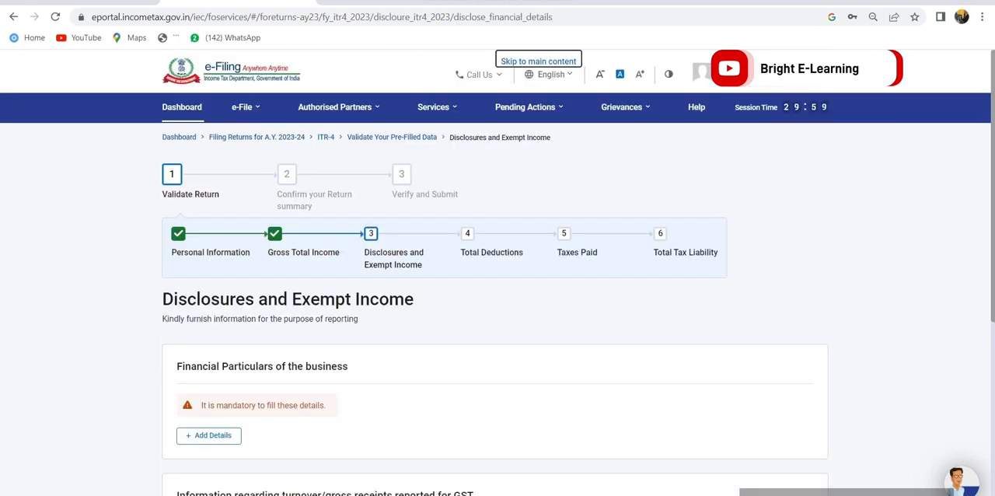
pyautogui.scroll(-3, 498, 311)
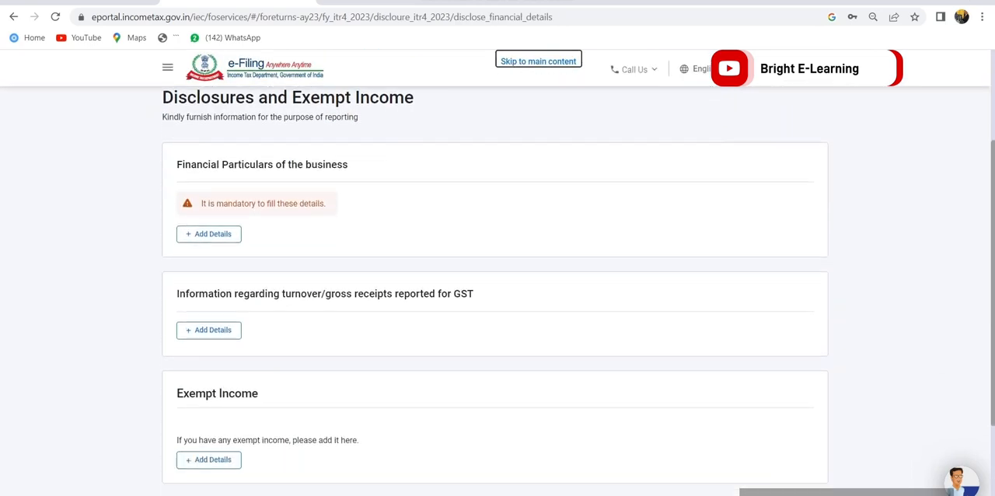
pyautogui.scroll(-1, 498, 311)
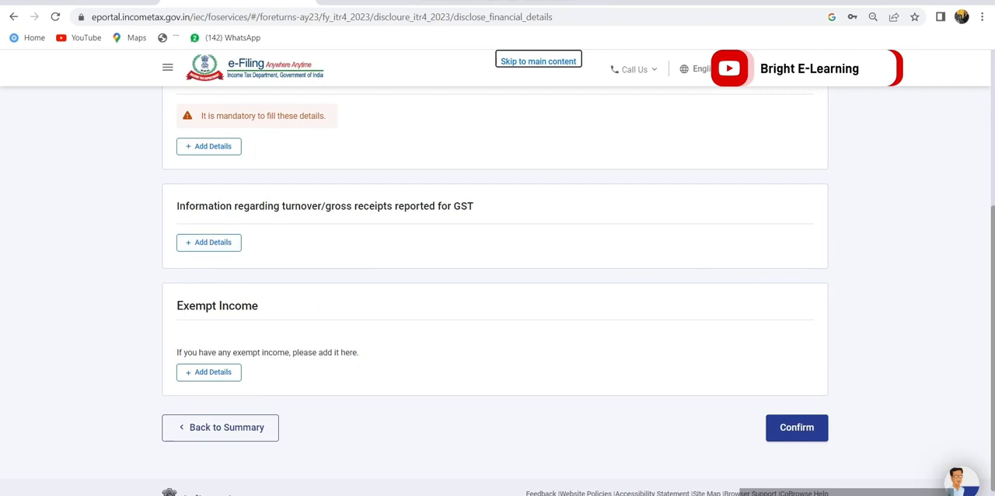
pyautogui.scroll(-1, 497, 311)
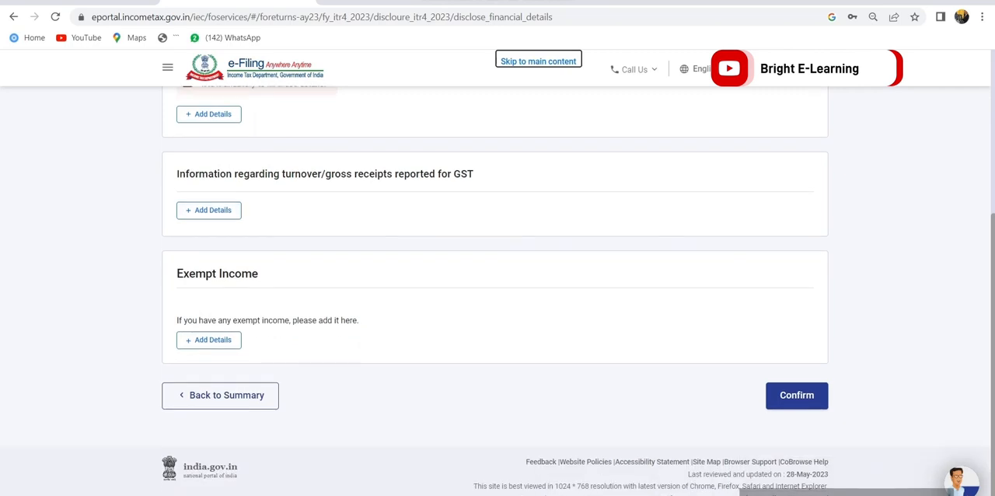
pyautogui.scroll(2, 498, 311)
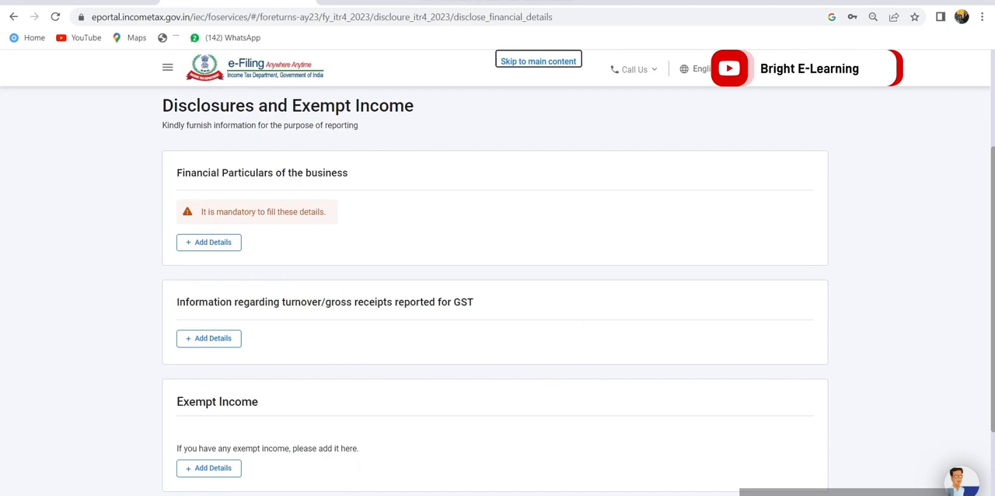
# Start adding the financial particulars of the business and set Partners/ Members own capital to 8,54,780
pyautogui.click(210, 242)
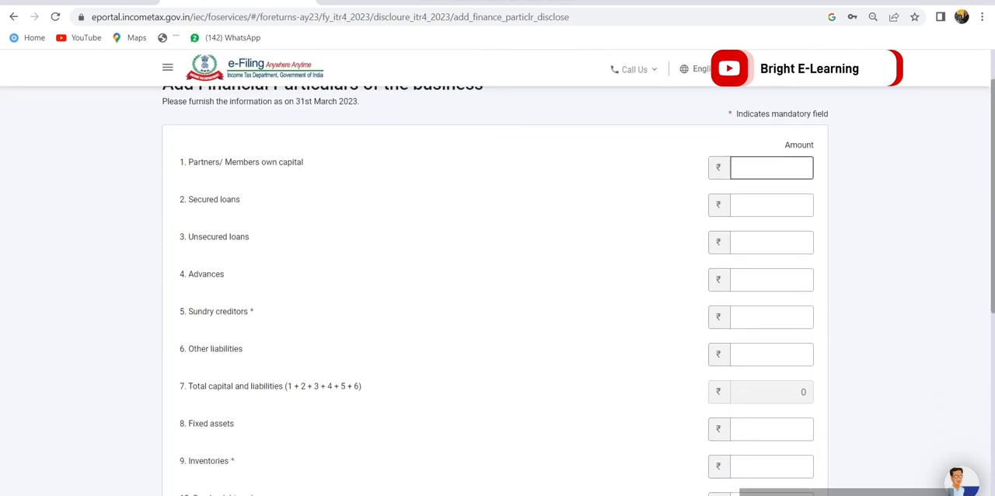
pyautogui.tripleClick(245, 163)
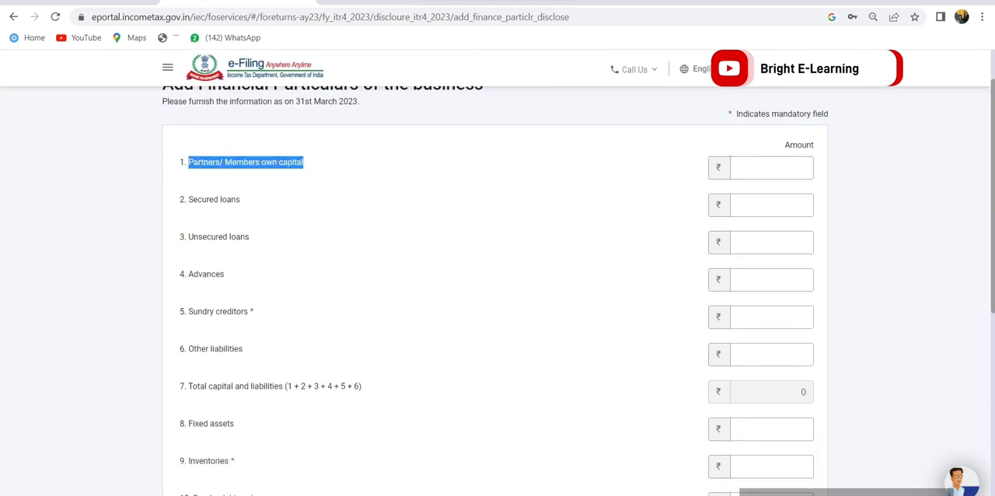
pyautogui.click(772, 168)
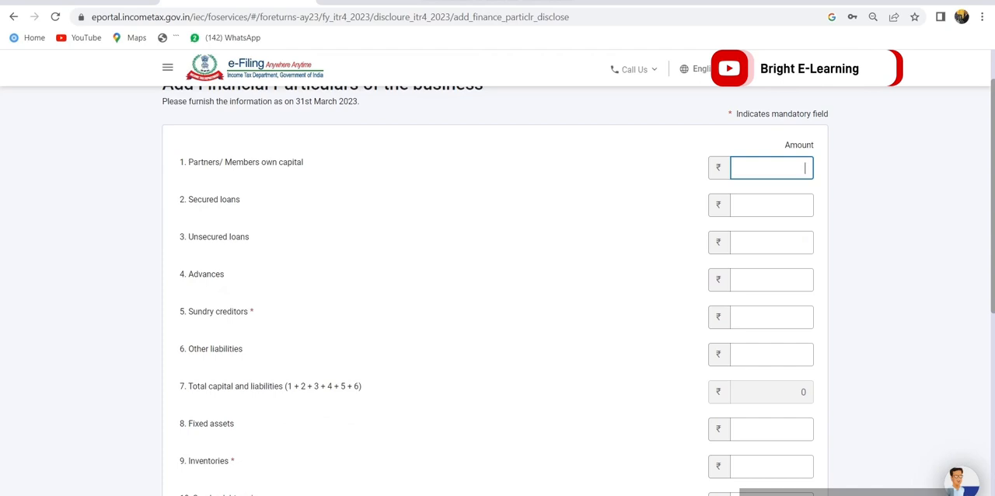
pyautogui.write('854780')
pyautogui.press('Tab')
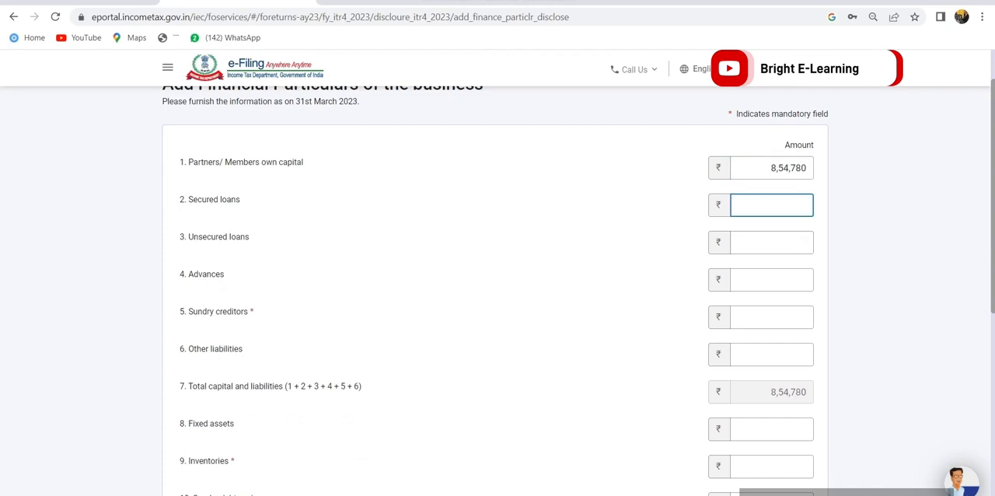
# Set sundry creditors to 35,640, leaving secured loans, unsecured loans and advances blank
pyautogui.press('Tab')
pyautogui.press('Tab')
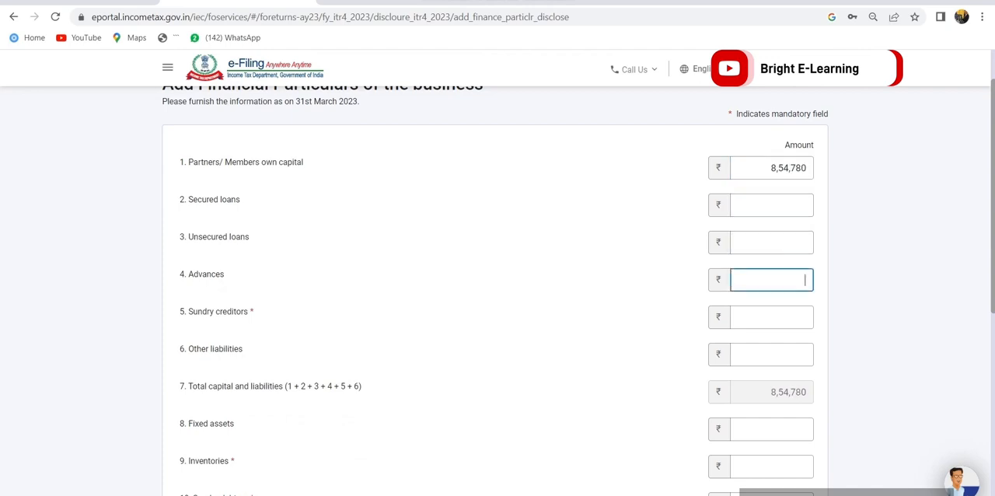
pyautogui.press('Tab')
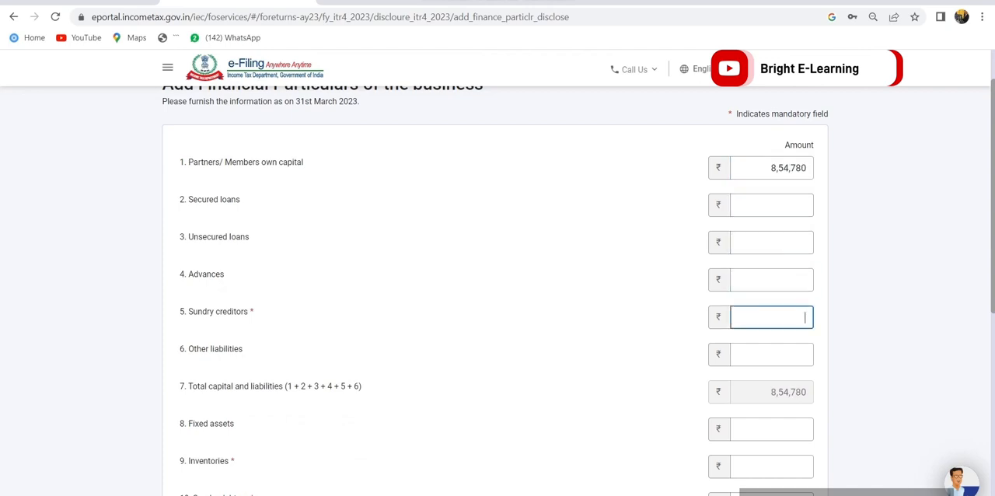
pyautogui.write('35640')
pyautogui.press('Tab')
# Set fixed assets to 4,58,910, leaving other liabilities blank
pyautogui.scroll(-1, 771, 428)
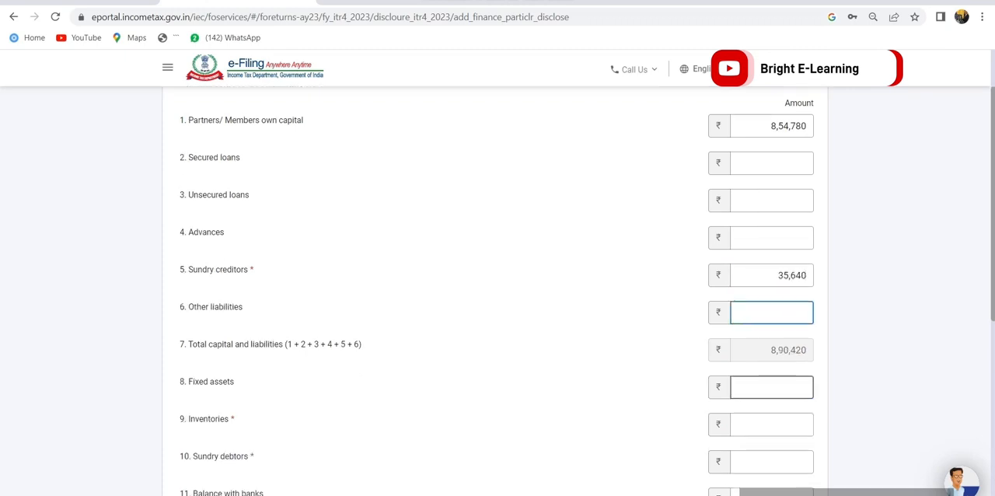
pyautogui.scroll(-2, 497, 311)
pyautogui.press('Tab')
pyautogui.write('4')
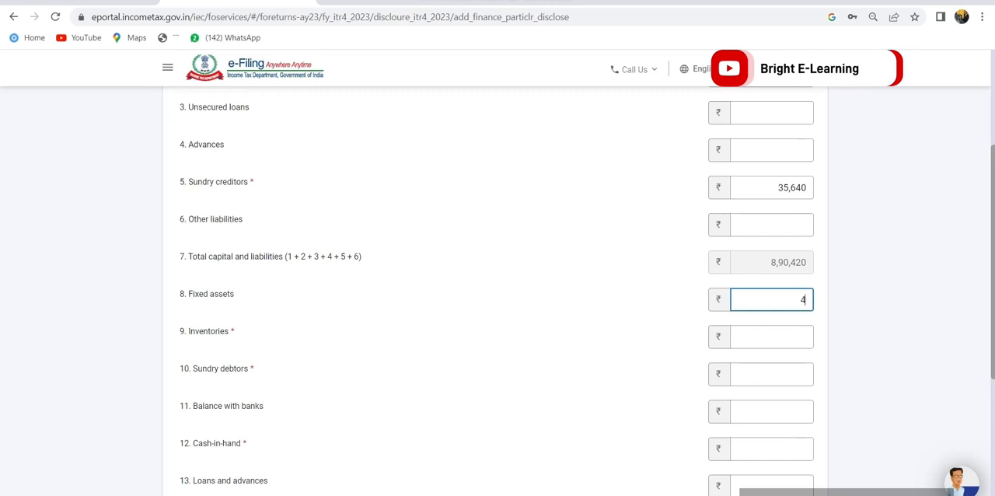
pyautogui.write('5890')
pyautogui.press('BackSpace')
pyautogui.write('10')
pyautogui.press('Tab')
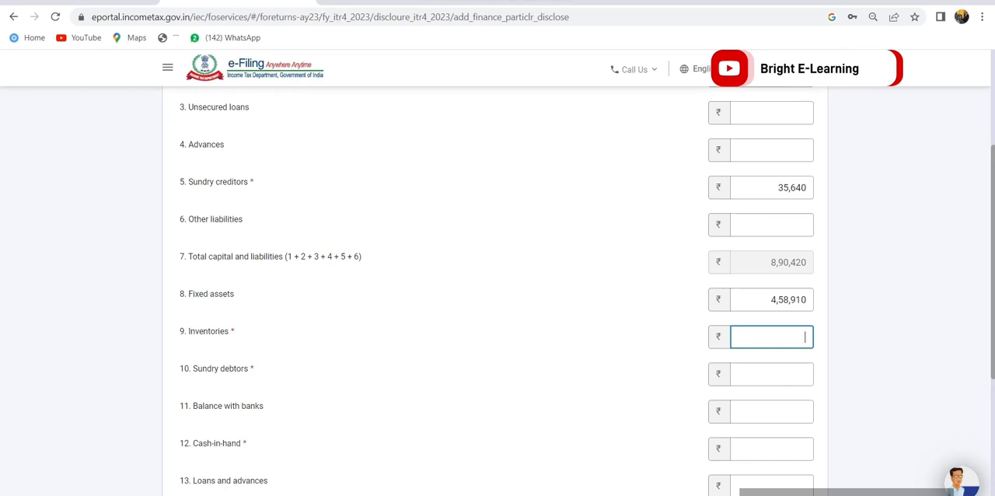
# Set inventories to 1,56,240 and sundry debtors to 1,85,420
pyautogui.write('1,56,2')
pyautogui.write('40')
pyautogui.press('Tab')
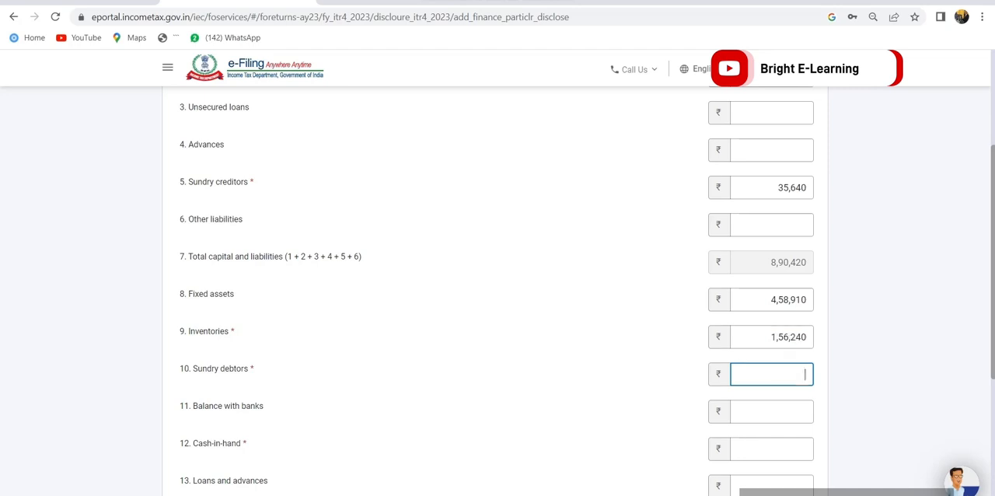
pyautogui.scroll(-2, 497, 296)
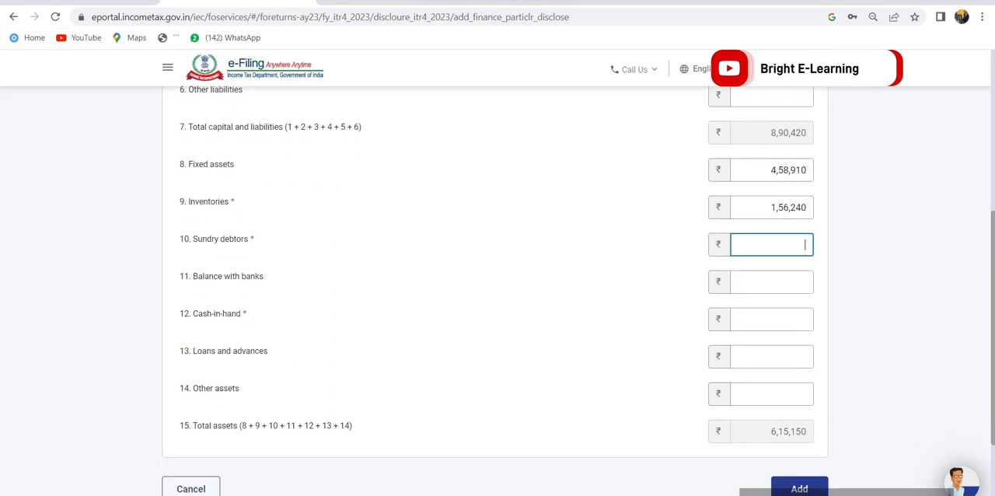
pyautogui.write('85420')
# Set cash-in-hand to 25,630, leaving the balance with banks blank
pyautogui.click(772, 320)
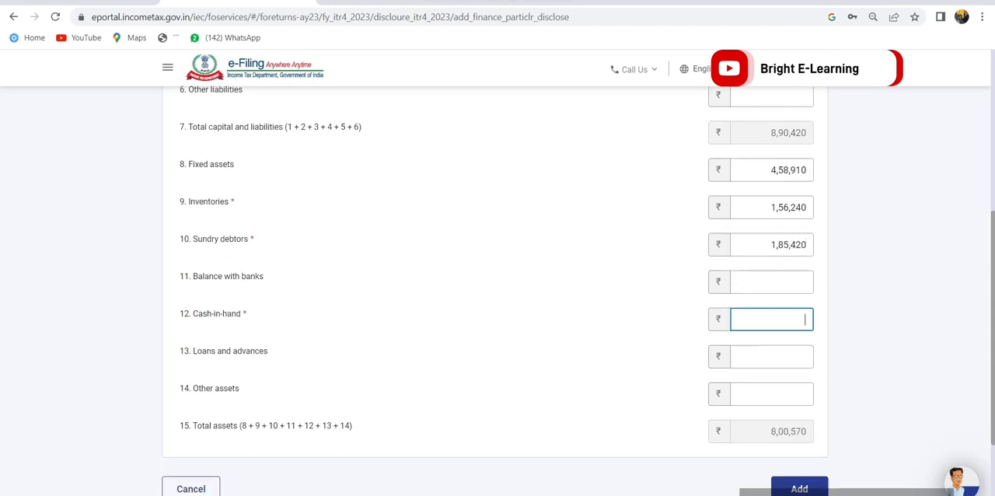
pyautogui.scroll(1, 771, 336)
pyautogui.scroll(-1, 771, 336)
pyautogui.click(771, 356)
pyautogui.click(772, 320)
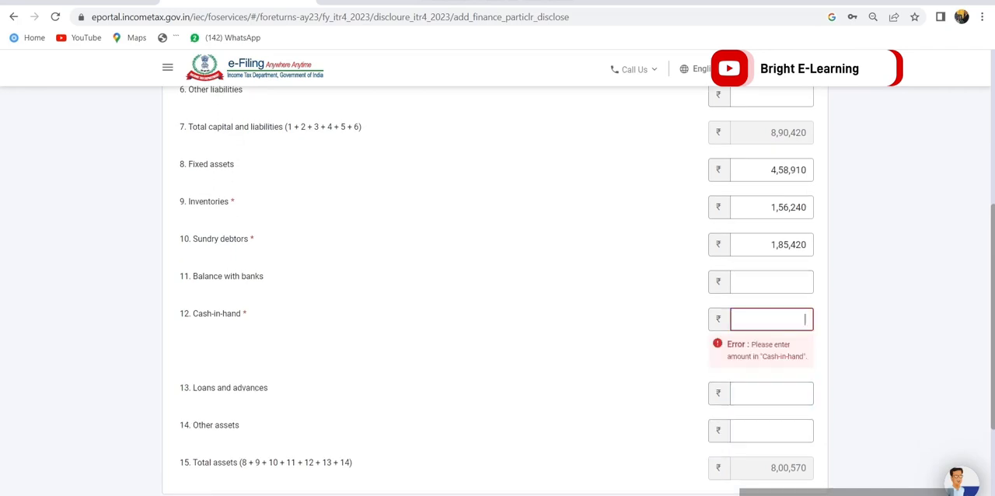
pyautogui.write('25630')
pyautogui.click(771, 357)
pyautogui.click(772, 357)
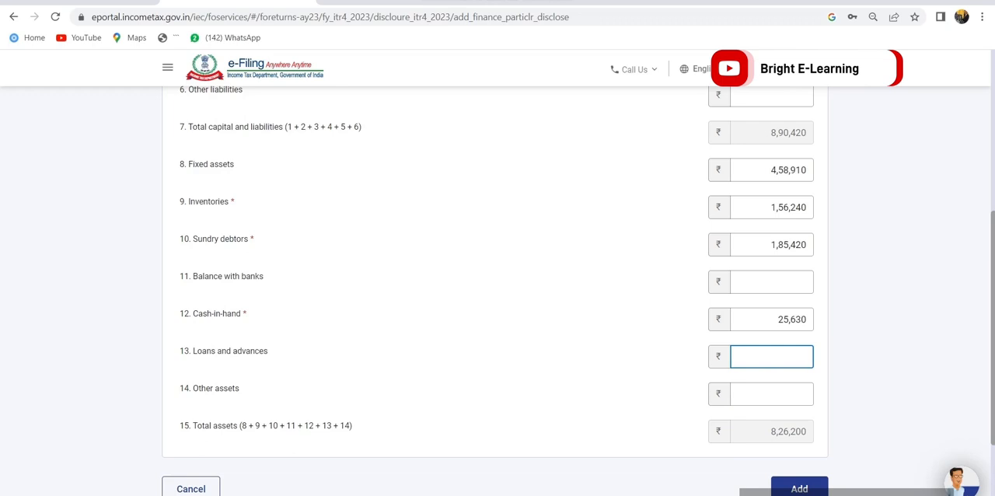
# Set other assets to 64,220, add the financial particulars to the return and review the resulting table
pyautogui.click(772, 394)
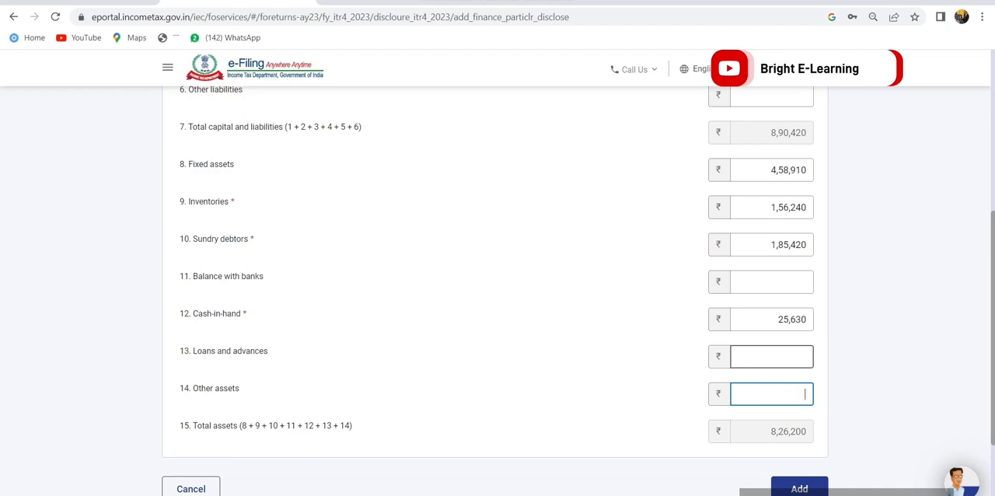
pyautogui.write('220')
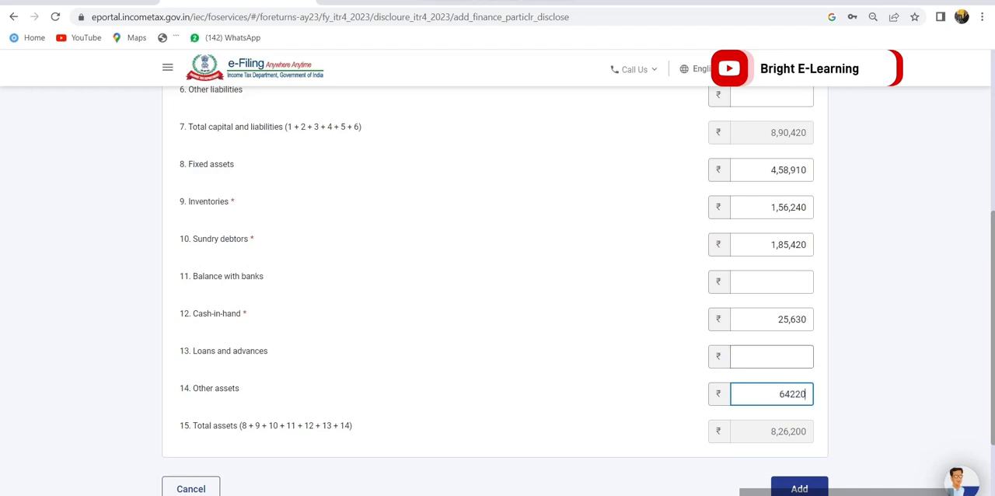
pyautogui.press('Tab')
pyautogui.click(799, 488)
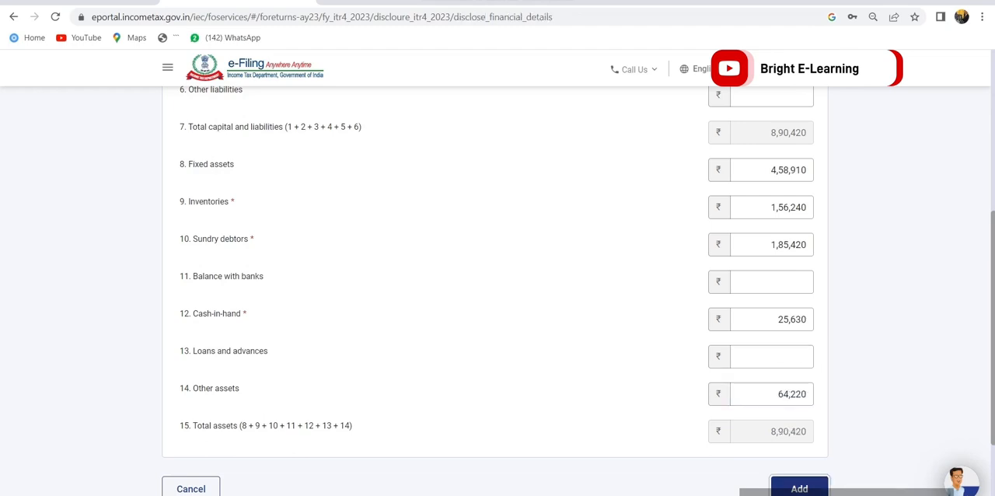
pyautogui.scroll(-5, 498, 311)
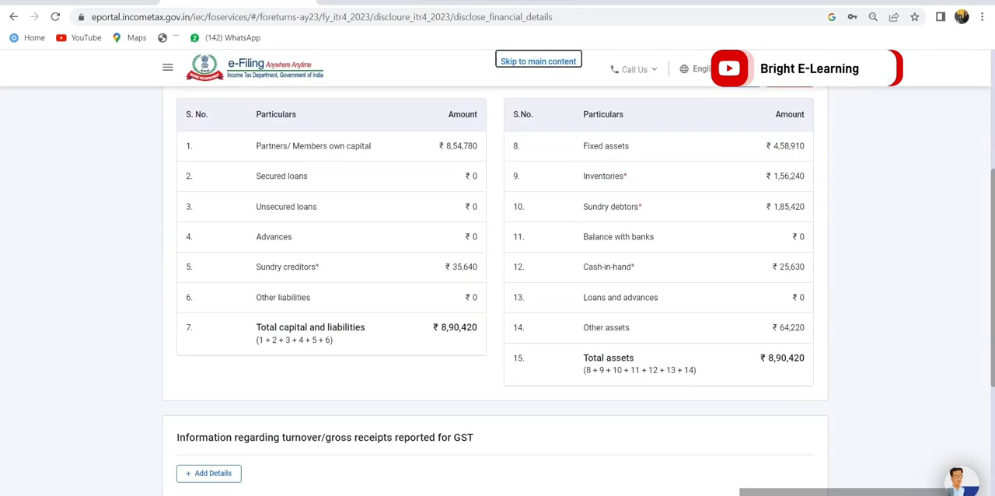
pyautogui.scroll(3, 497, 311)
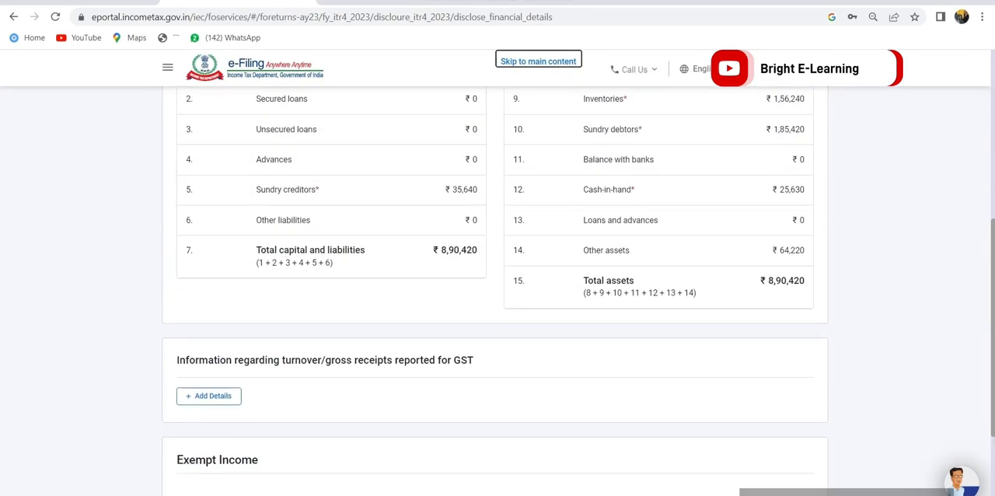
pyautogui.moveTo(178, 142); pyautogui.dragTo(350, 144)
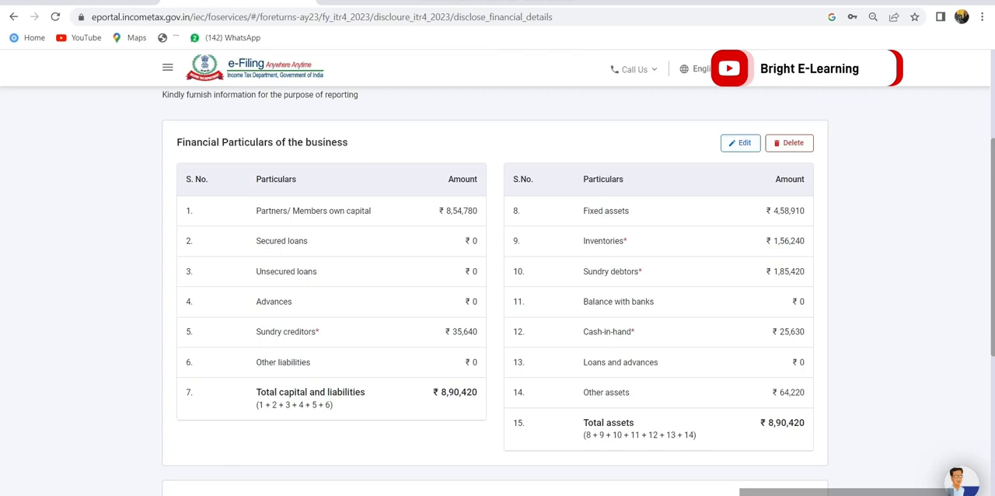
# Confirm the Disclosures and Exempt Income section, leaving the GST turnover and exempt income details unadded
pyautogui.scroll(-2, 498, 311)
pyautogui.scroll(-3, 498, 311)
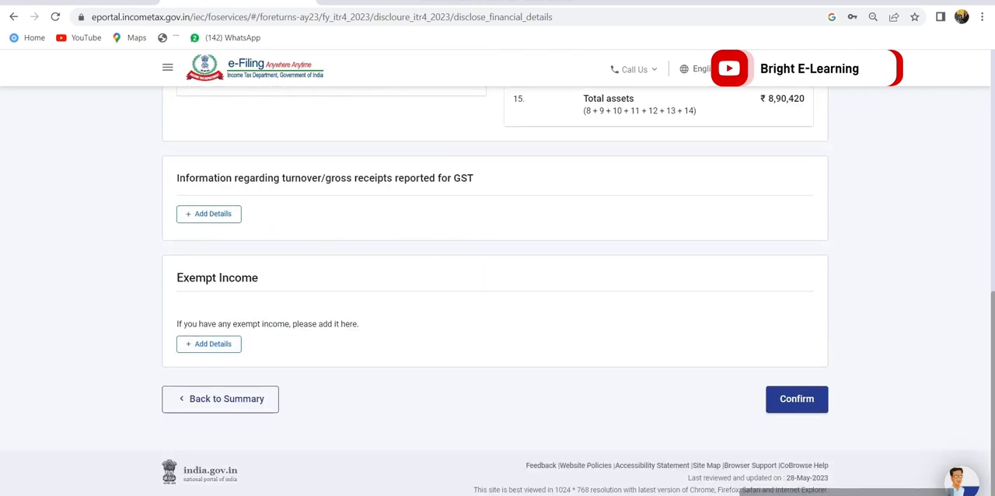
pyautogui.click(797, 394)
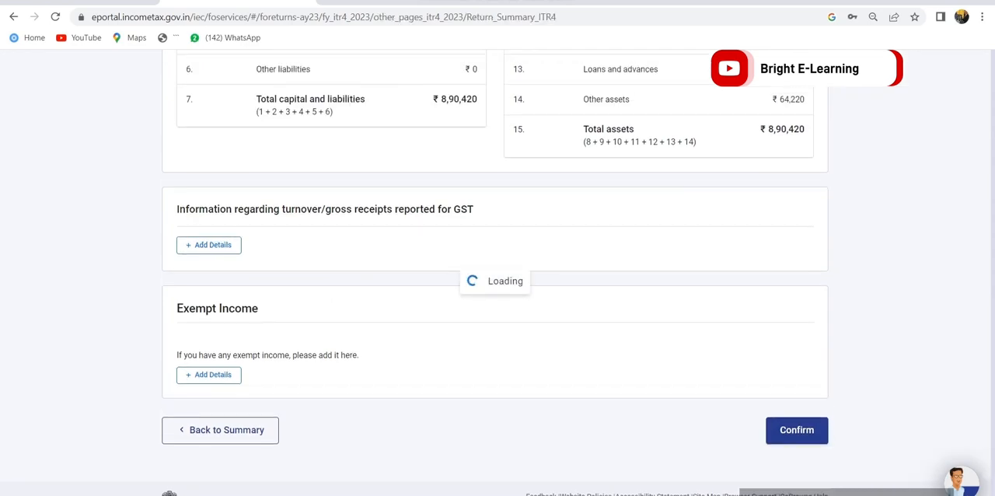
# In the Total Deductions section, claim a Section 80C deduction of 22,500, leave the other questions unanswered and continue
pyautogui.scroll(-5, 497, 311)
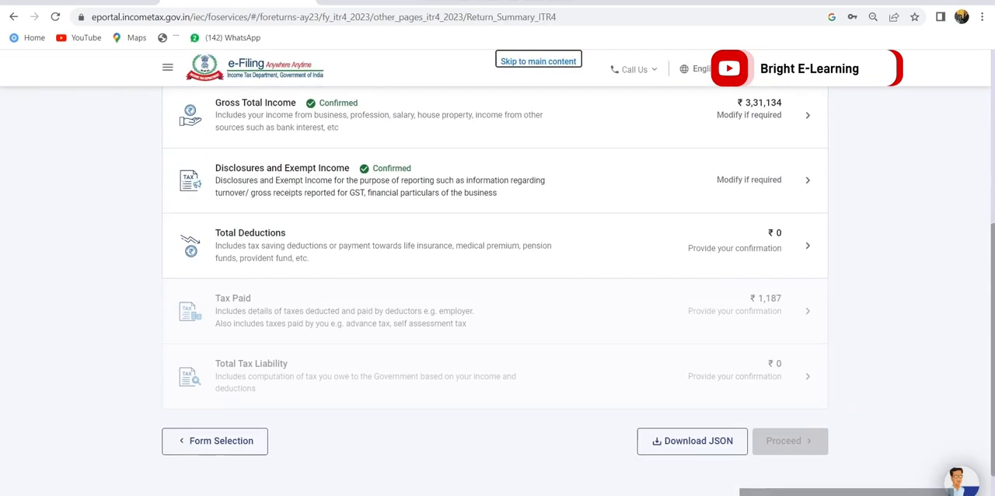
pyautogui.click(495, 246)
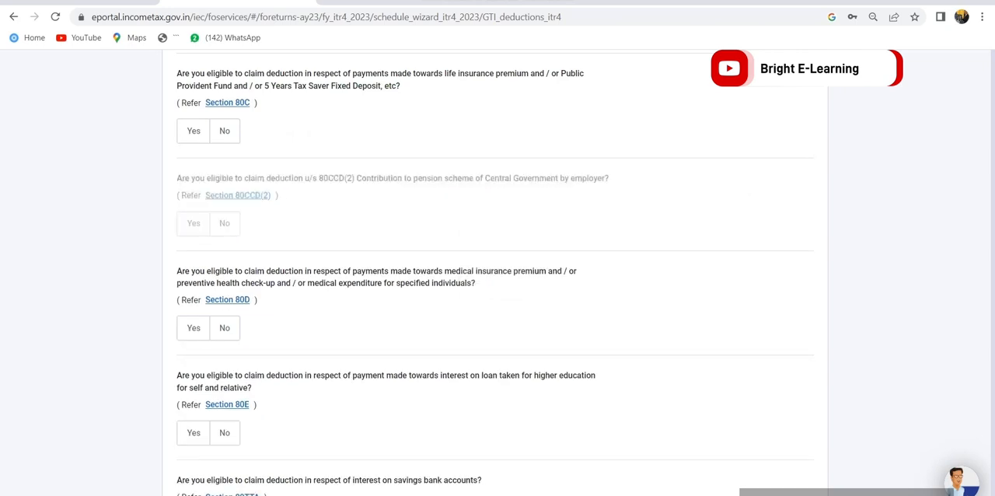
pyautogui.scroll(-2, 497, 311)
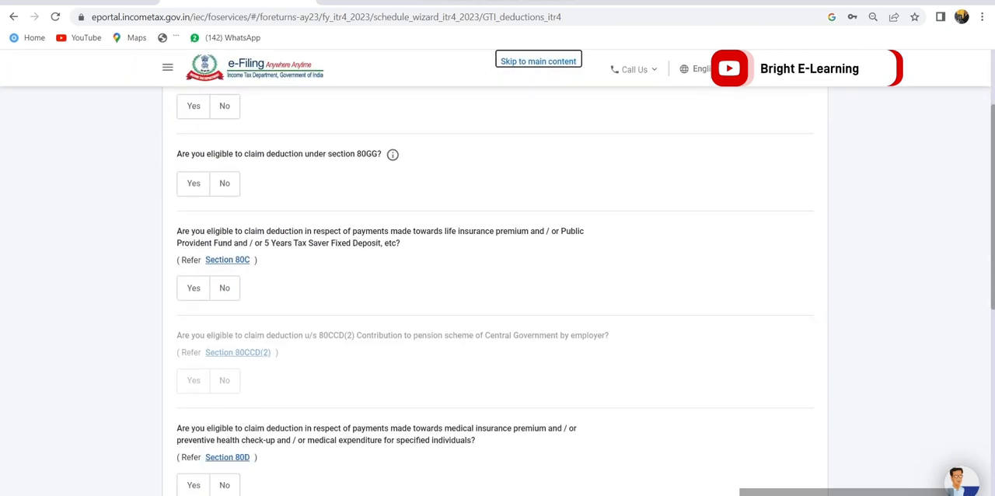
pyautogui.click(194, 287)
pyautogui.click(238, 344)
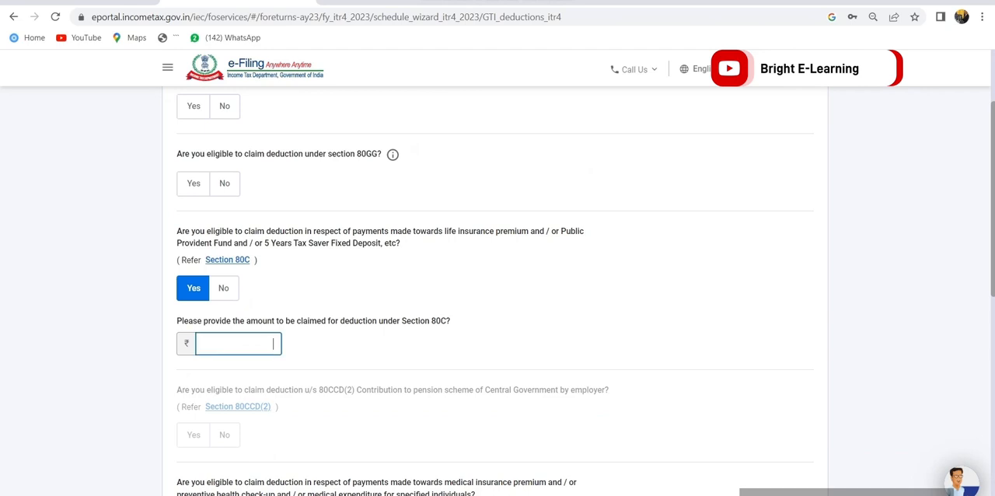
pyautogui.write('22500')
pyautogui.scroll(-6, 498, 311)
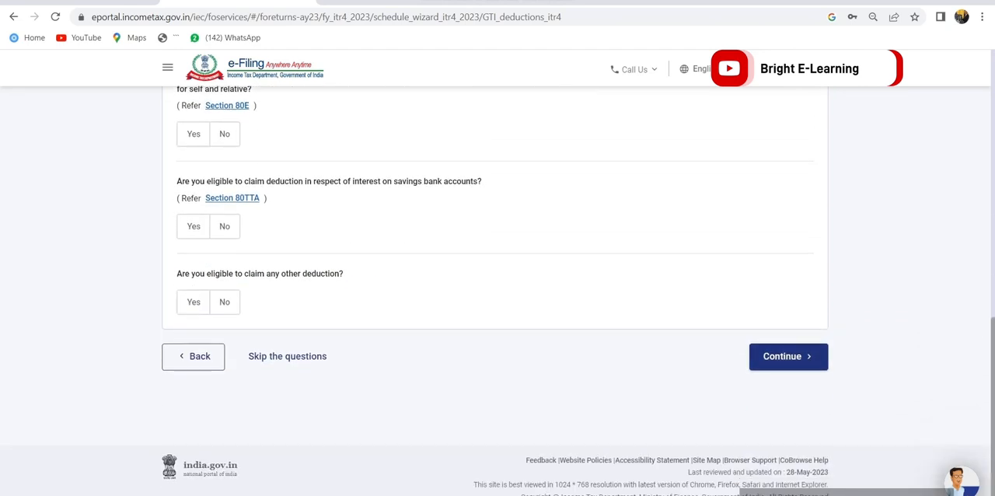
pyautogui.click(788, 356)
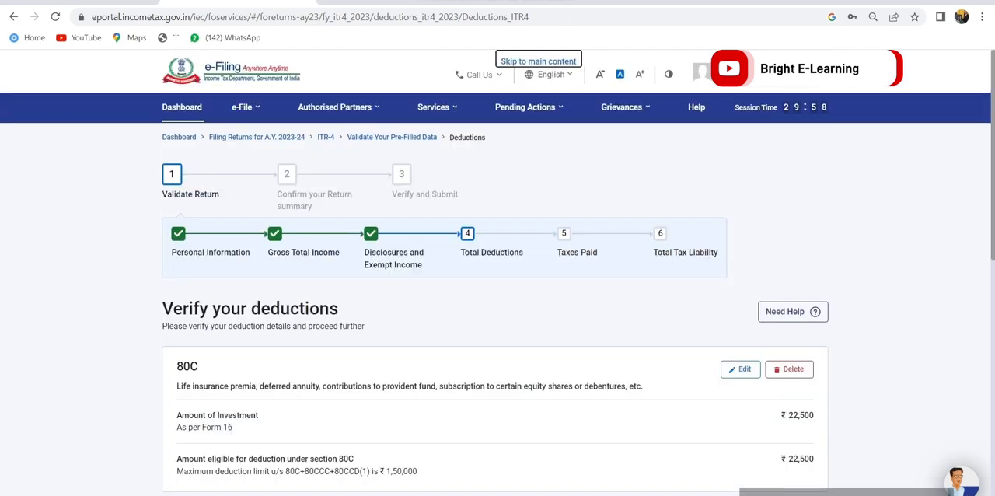
# Review the Section 80C entry and confirm the deductions without adding any other claims
pyautogui.scroll(-3, 498, 311)
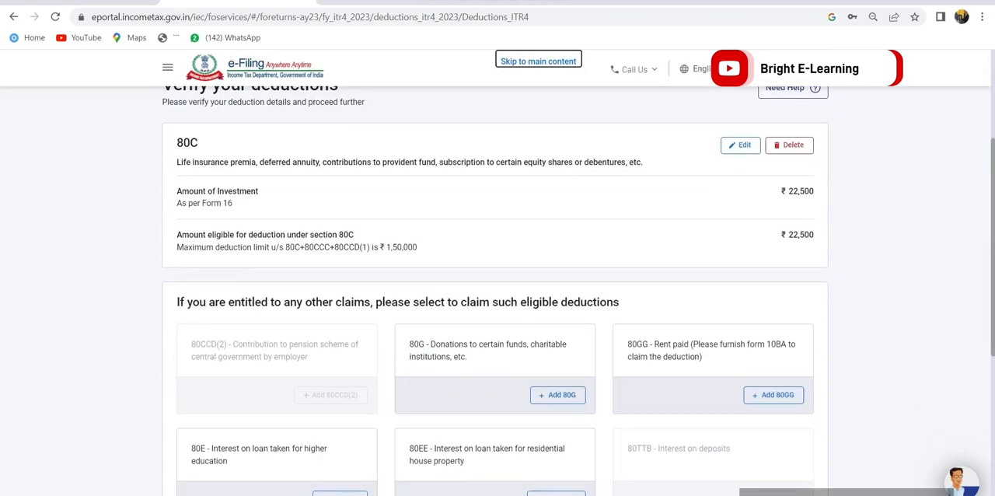
pyautogui.scroll(-4, 498, 311)
pyautogui.click(797, 378)
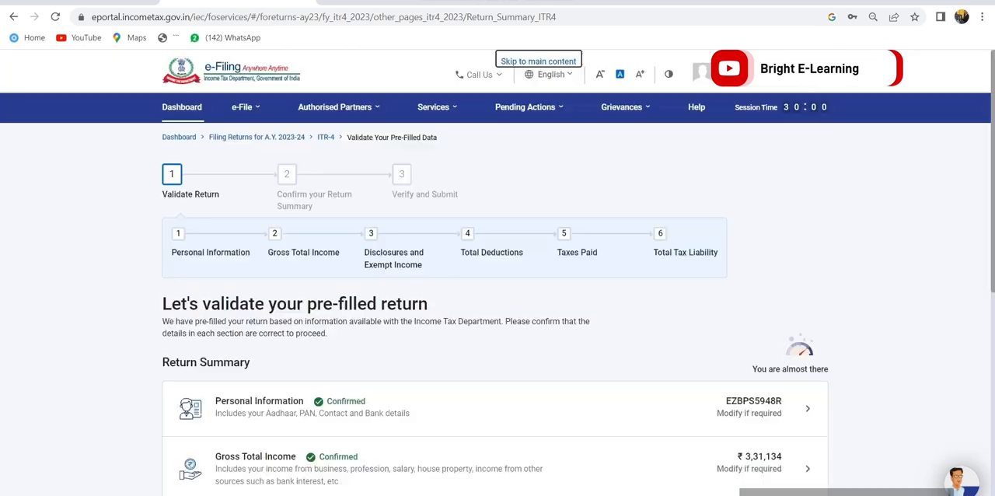
# Open the Tax Paid section from the return summary and review the TDS, TCS and advance tax entries
pyautogui.scroll(-5, 497, 311)
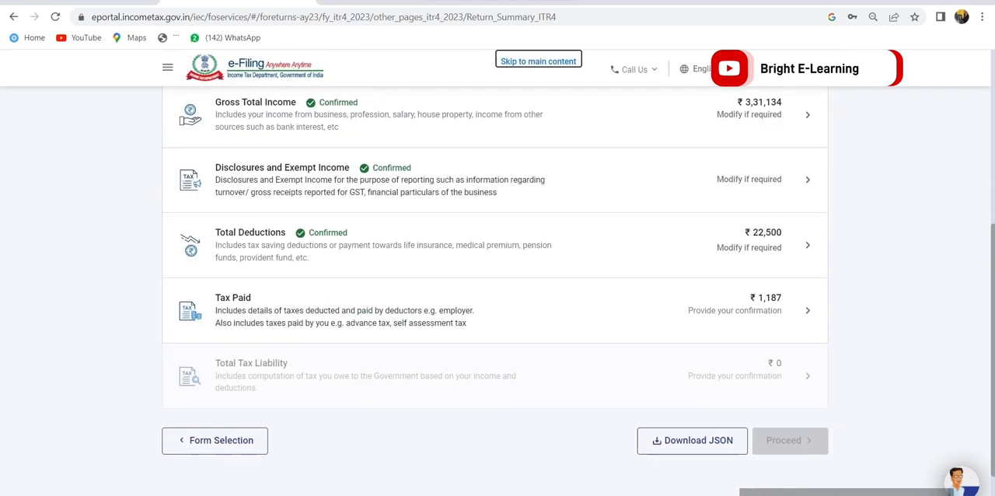
pyautogui.click(807, 311)
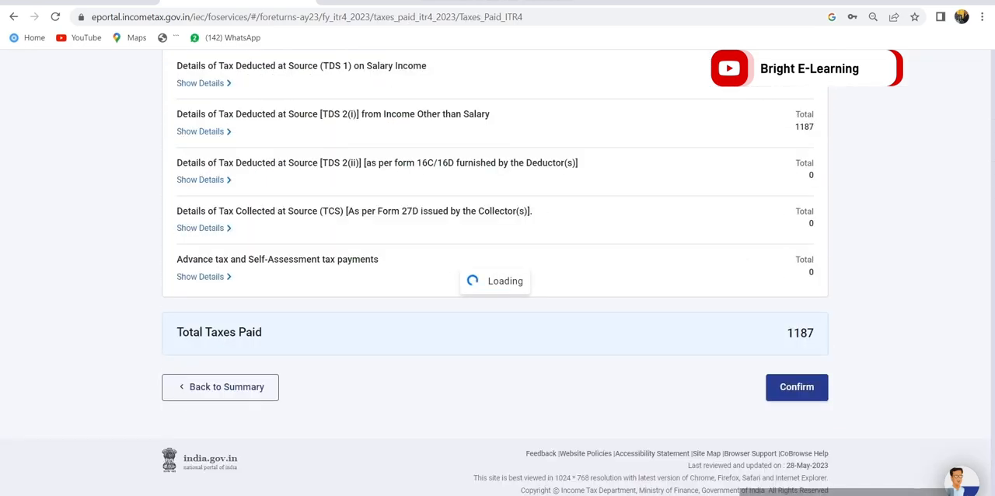
pyautogui.click(812, 495)
pyautogui.scroll(-3, 497, 311)
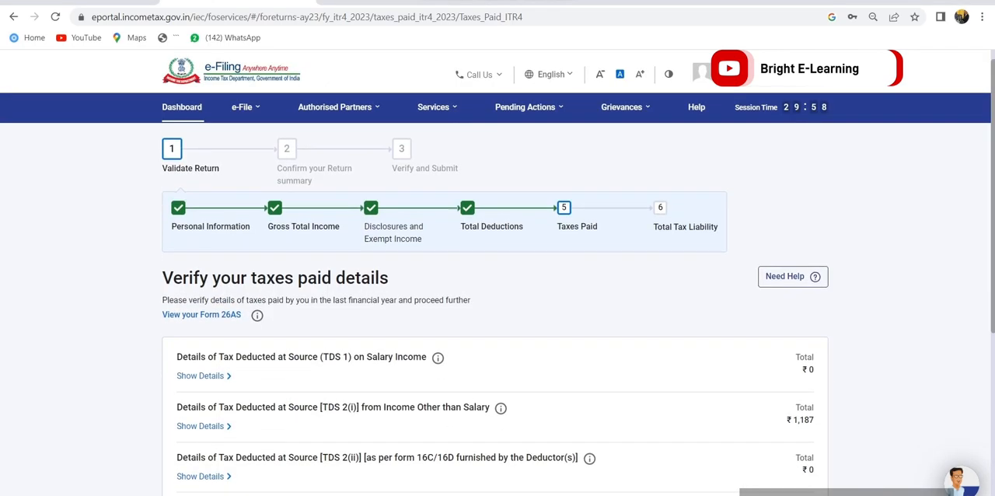
pyautogui.scroll(2, 498, 311)
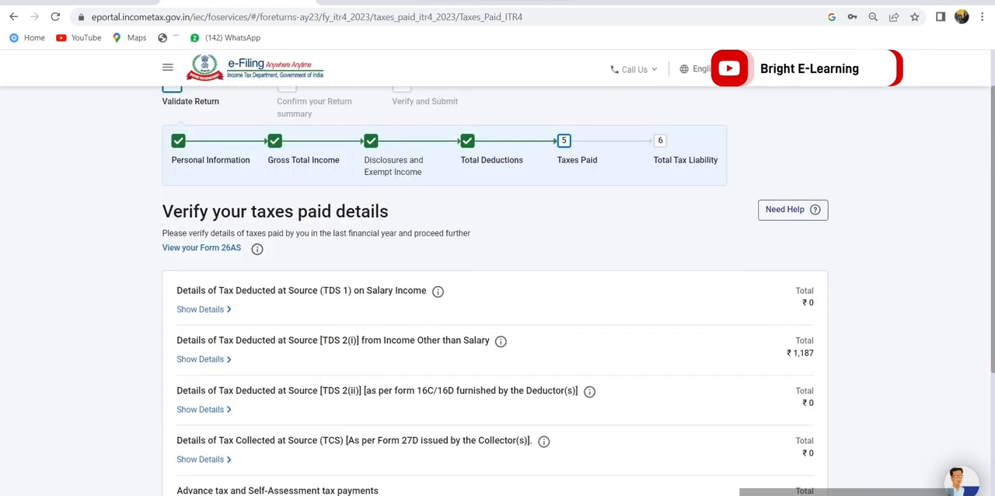
pyautogui.moveTo(824, 311); pyautogui.dragTo(397, 290)
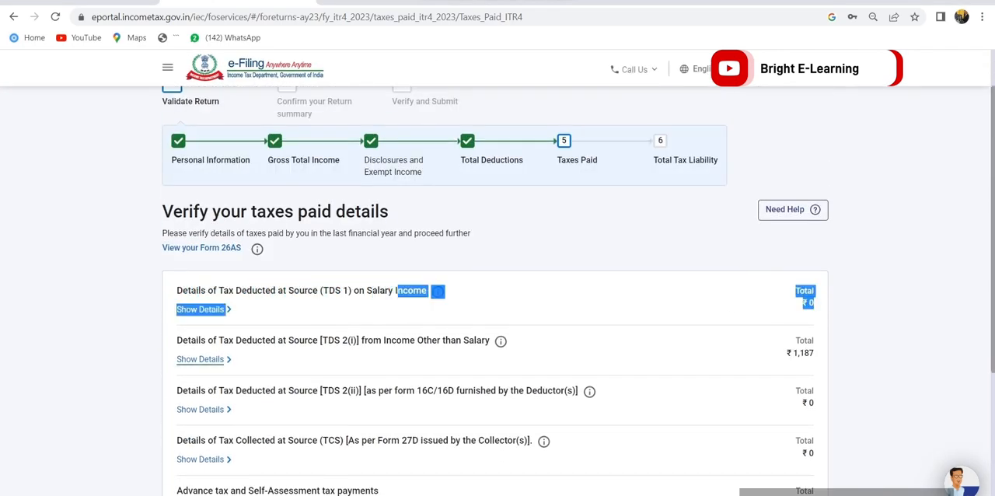
# Expand the TDS 2(i) details for income other than salary, select the deductor entry and confirm the taxes paid
pyautogui.click(200, 360)
pyautogui.scroll(-2, 498, 311)
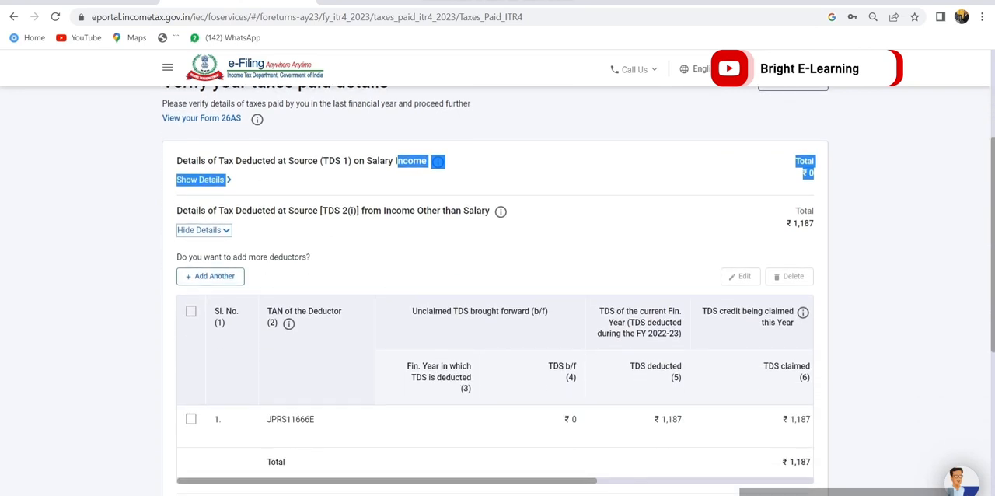
pyautogui.click(191, 419)
pyautogui.scroll(-5, 498, 311)
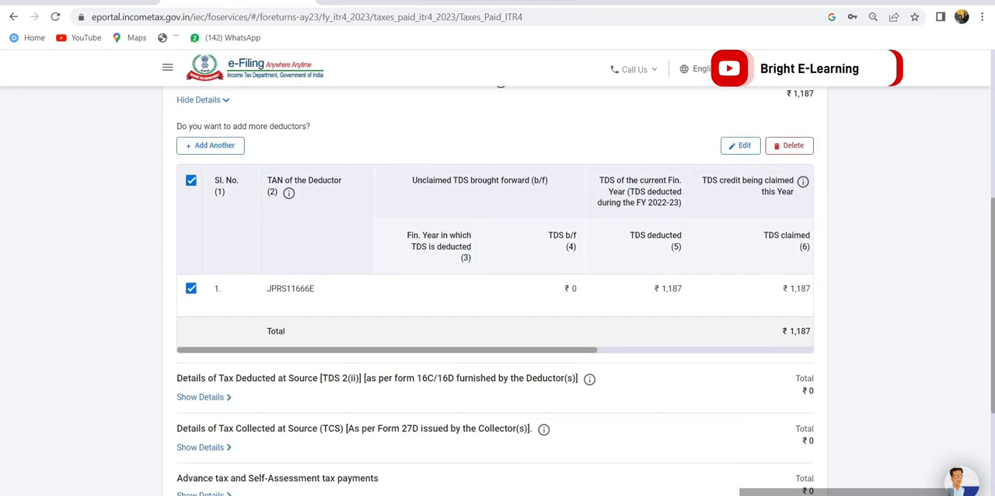
pyautogui.click(797, 393)
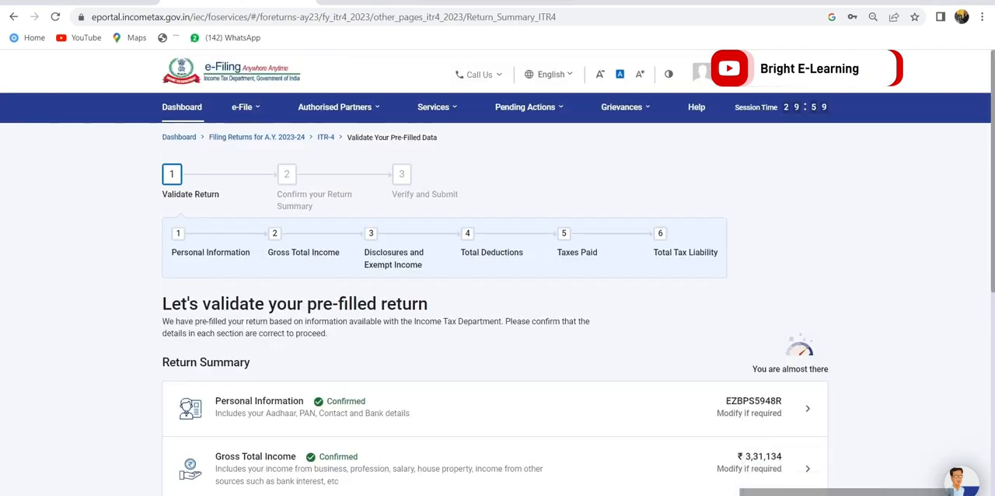
pyautogui.scroll(-3, 498, 311)
pyautogui.press('F12')
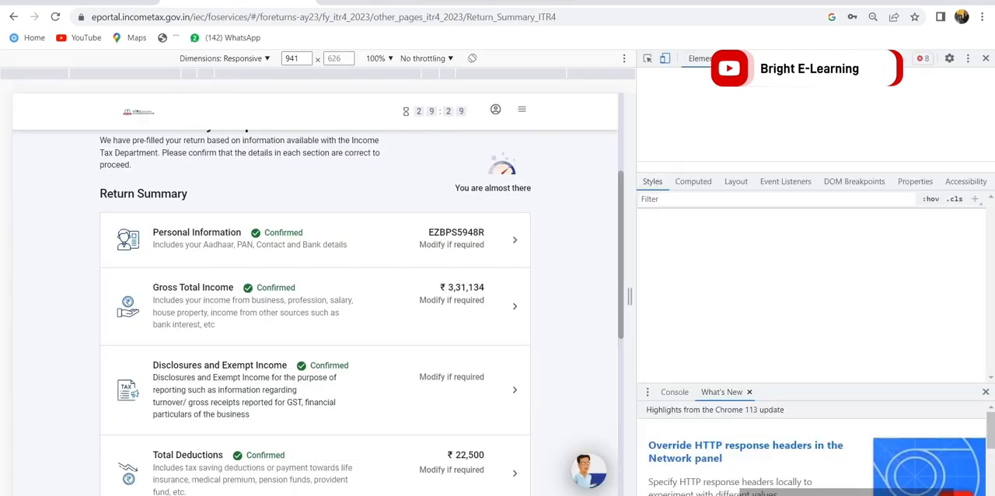
pyautogui.press('F12')
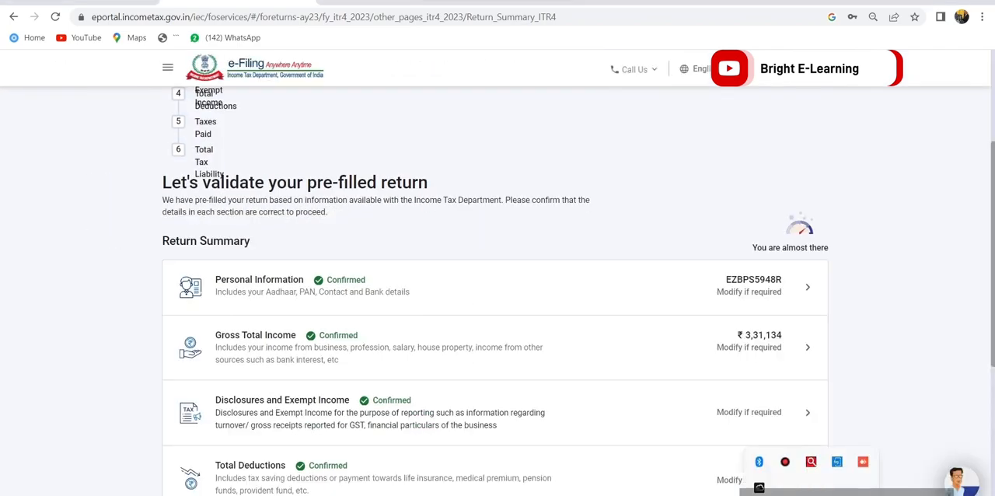
# Open the Total Tax Liability section, review the computation of income and tax, and confirm it
pyautogui.scroll(-1, 498, 311)
pyautogui.scroll(-3, 497, 311)
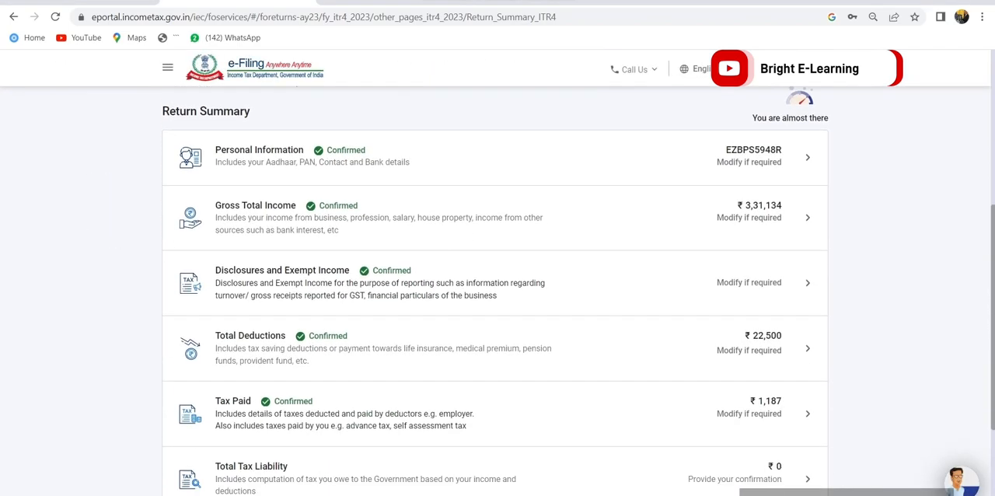
pyautogui.scroll(-2, 498, 311)
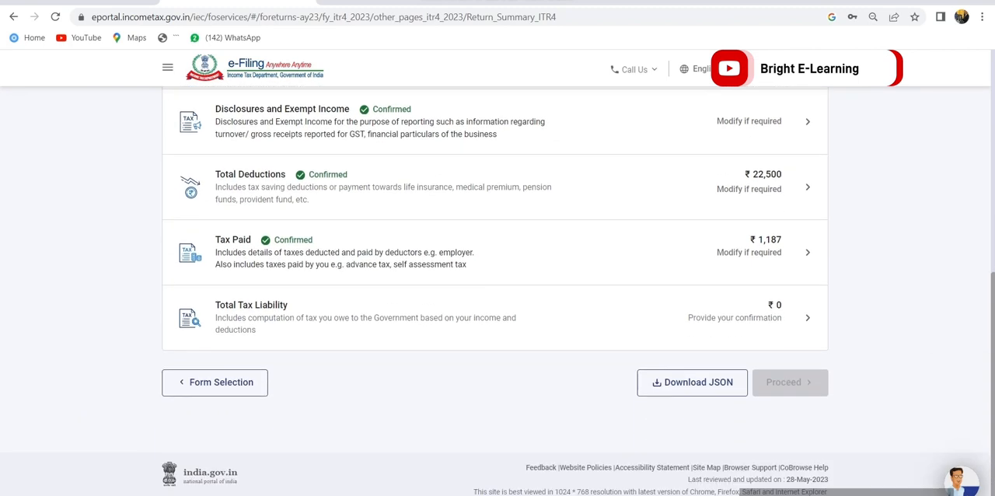
pyautogui.click(495, 310)
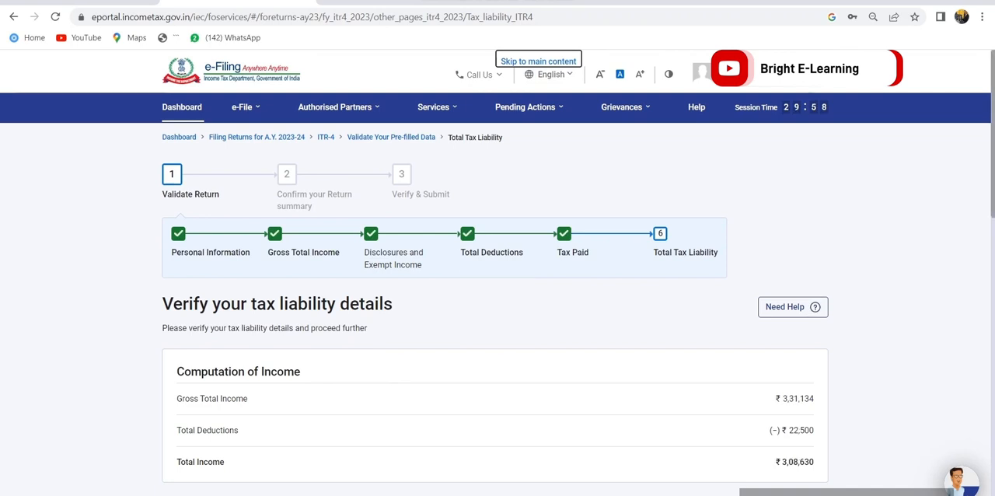
pyautogui.scroll(-2, 498, 311)
pyautogui.scroll(-1, 498, 311)
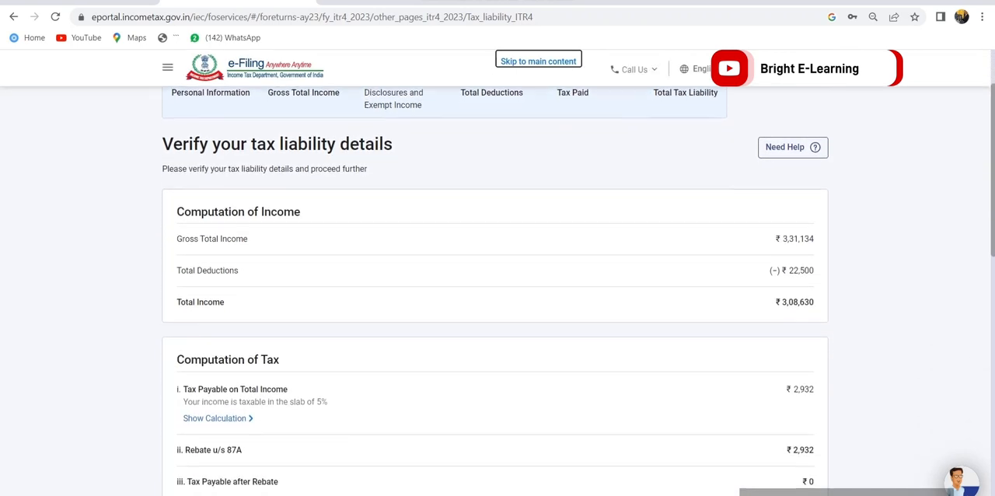
pyautogui.scroll(-1, 497, 311)
pyautogui.scroll(-5, 497, 311)
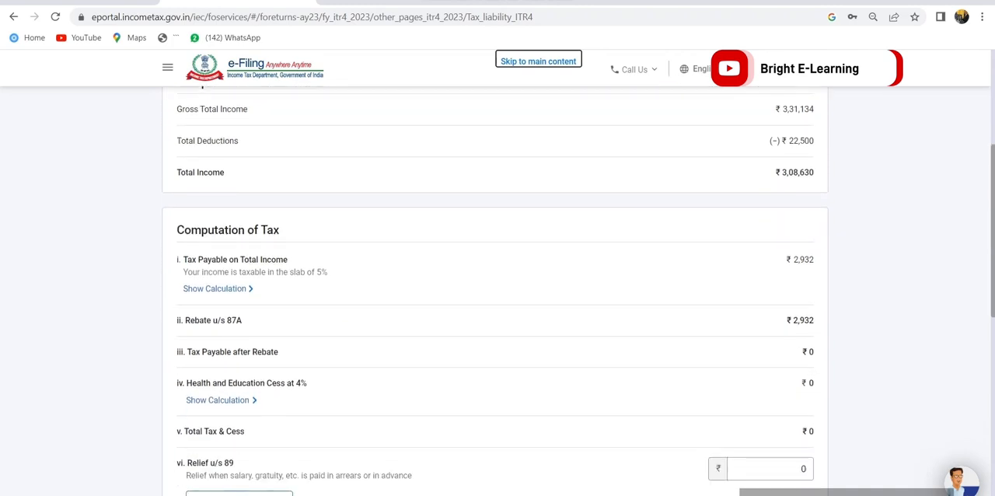
pyautogui.scroll(-4, 498, 311)
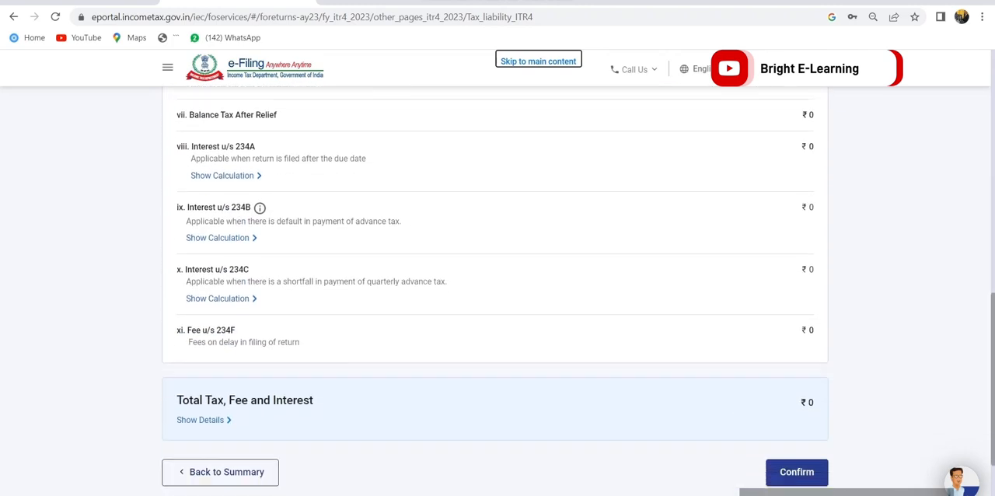
pyautogui.click(797, 377)
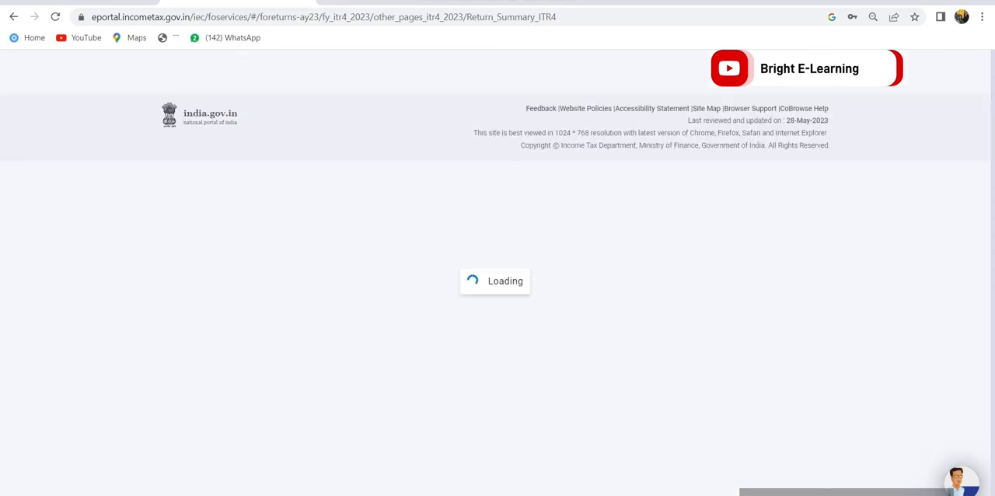
# Check that every section of the return summary is confirmed and proceed to the tax summary
pyautogui.scroll(-4, 498, 311)
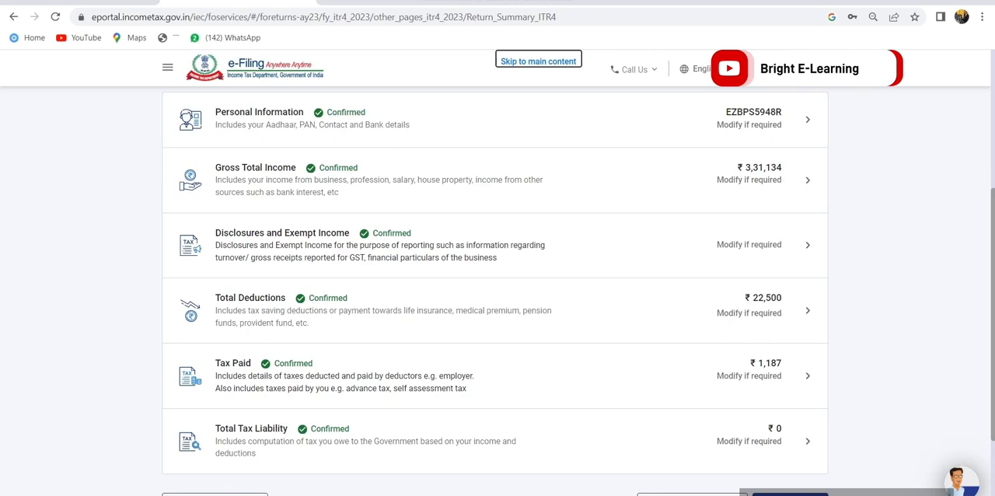
pyautogui.scroll(-1, 498, 295)
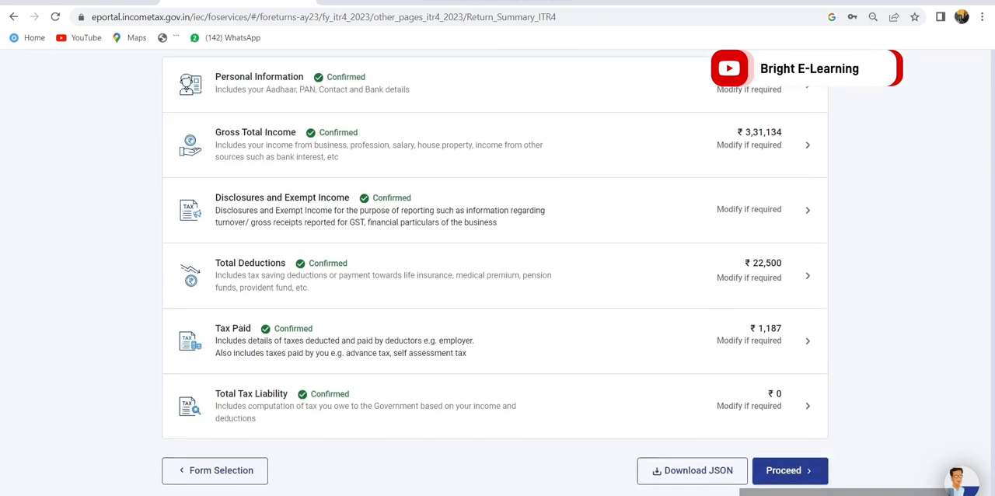
pyautogui.click(790, 471)
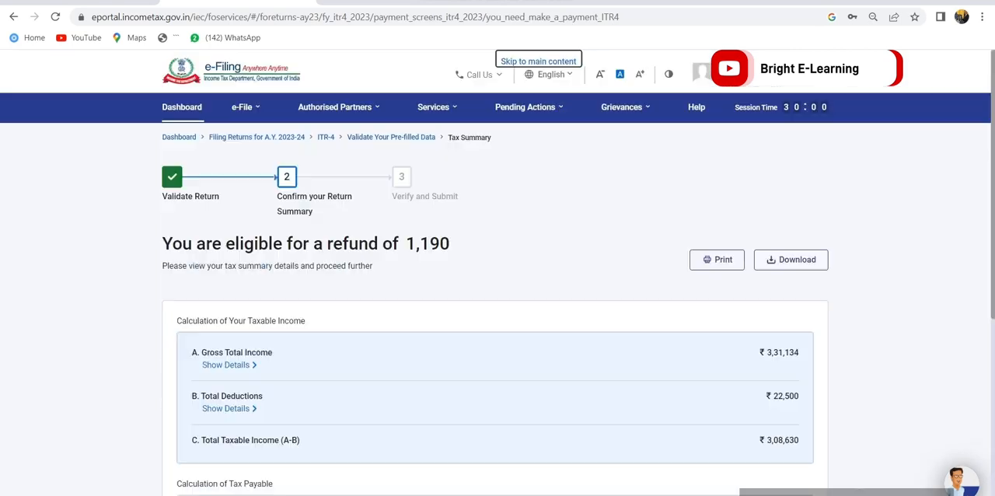
# Review the taxable income, tax payable and refund calculations and continue to the return preview
pyautogui.scroll(-2, 576, 225)
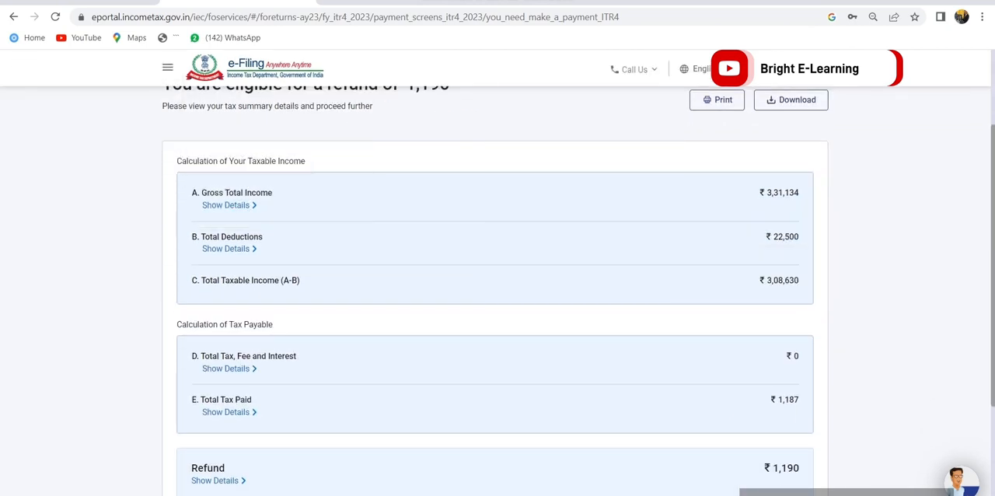
pyautogui.scroll(-3, 770, 373)
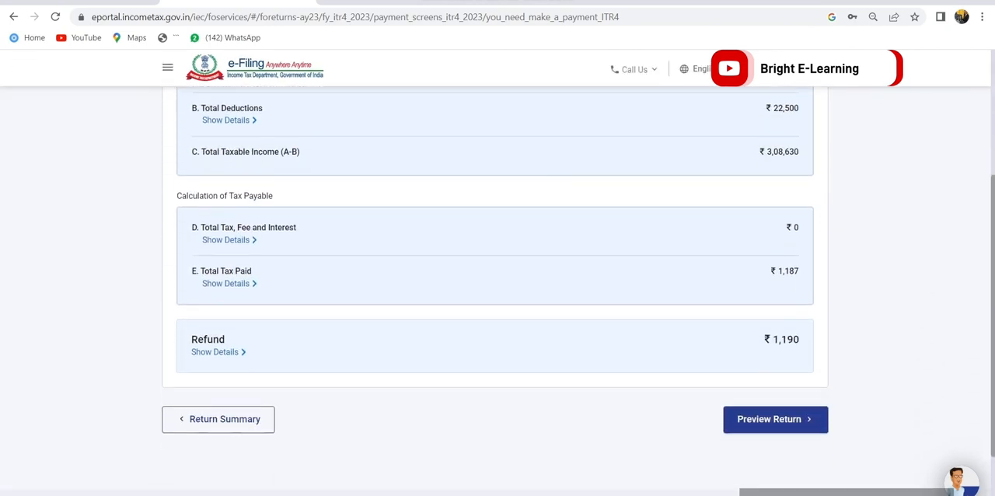
pyautogui.click(770, 375)
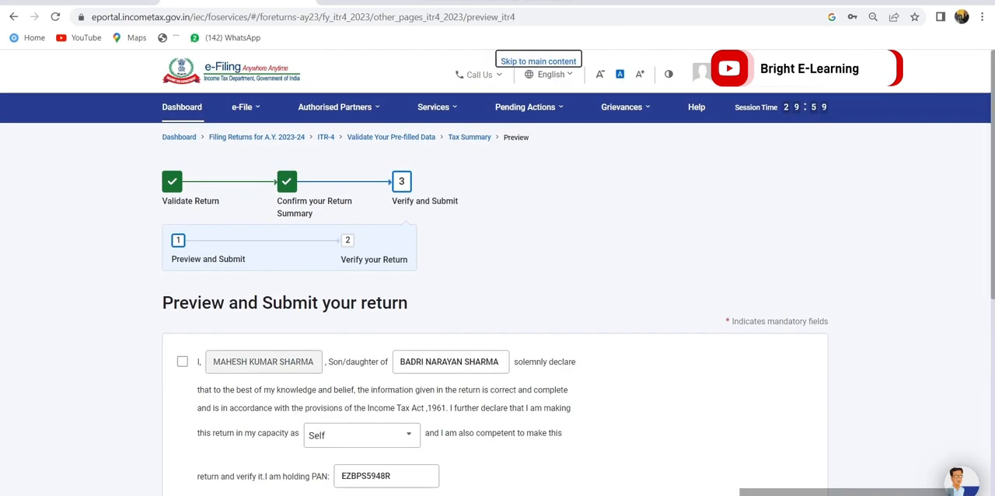
# Accept the declaration in the capacity of Self, leave the Tax Return Preparer details blank and proceed to the preview of the ITR-4 form
pyautogui.click(183, 362)
pyautogui.scroll(-3, 183, 361)
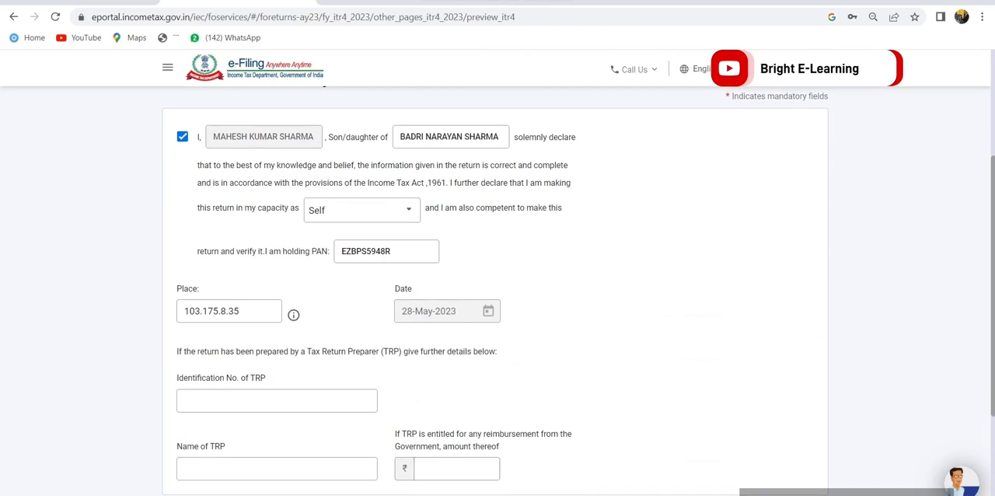
pyautogui.scroll(-2, 498, 296)
pyautogui.click(773, 397)
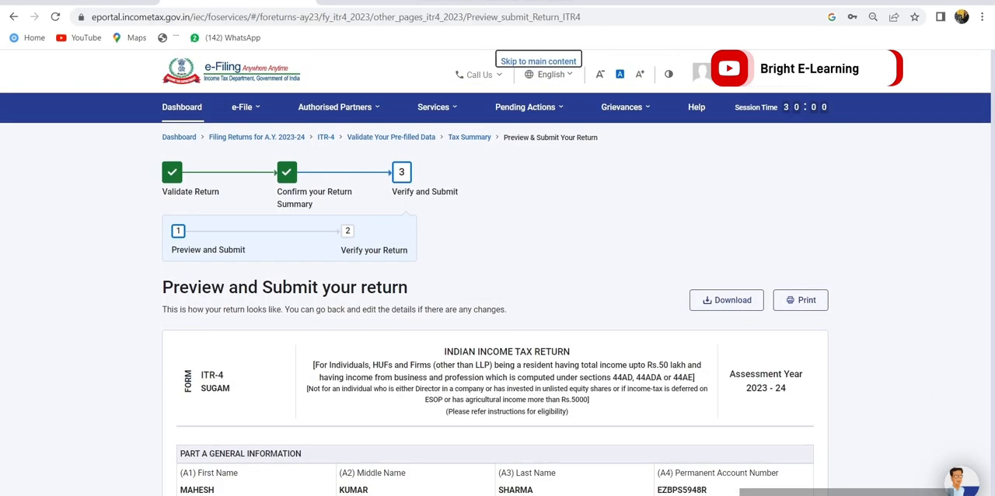
# Review the ITR-4 form preview from the general information through to the verification section and proceed to validation
pyautogui.scroll(-1, 497, 295)
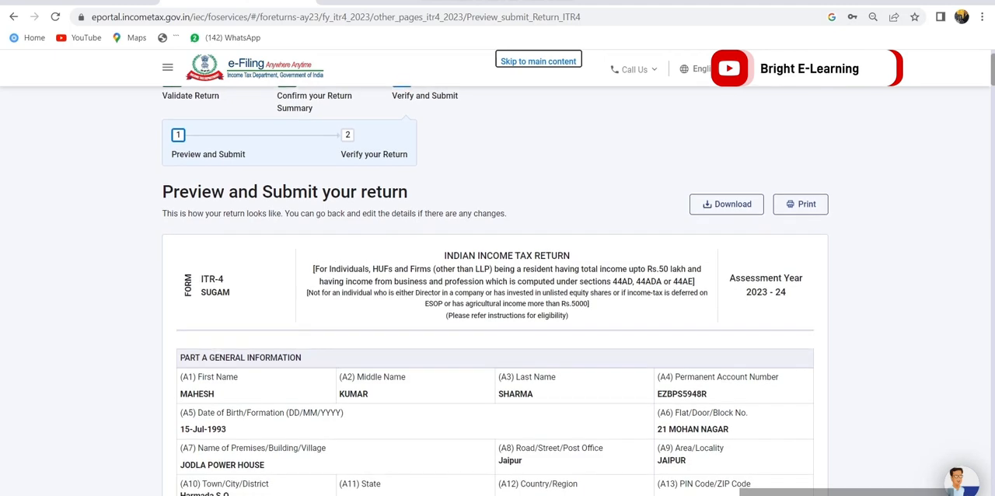
pyautogui.scroll(-4, 498, 296)
pyautogui.scroll(-10, 498, 295)
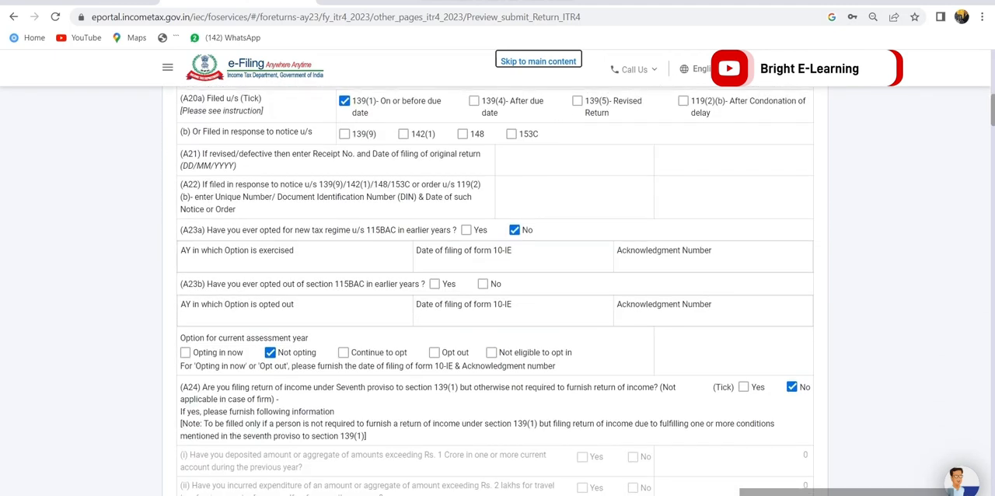
pyautogui.scroll(-11, 498, 295)
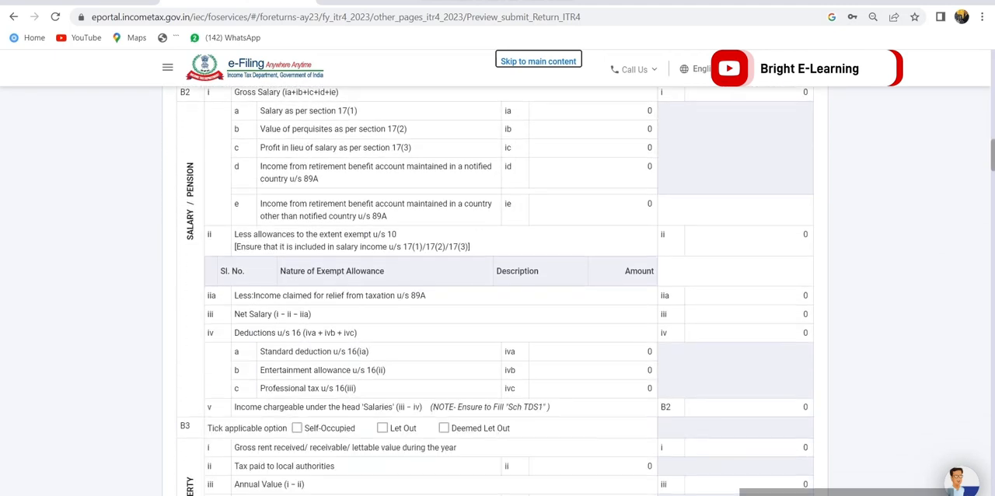
pyautogui.scroll(-14, 498, 295)
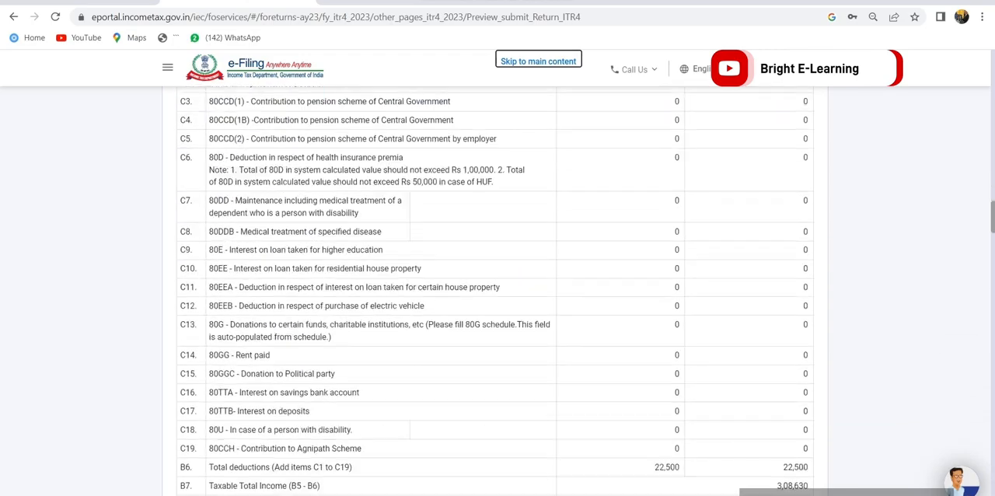
pyautogui.scroll(-16, 497, 295)
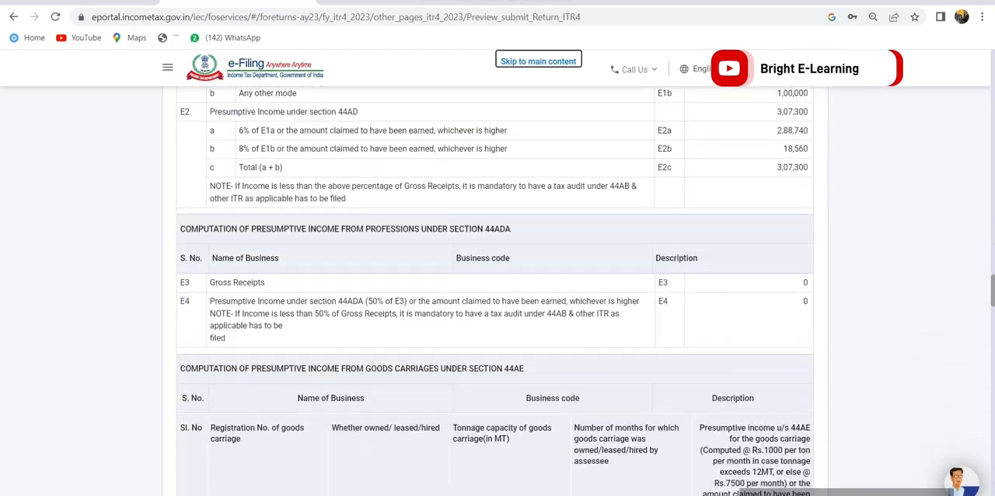
pyautogui.scroll(-15, 498, 295)
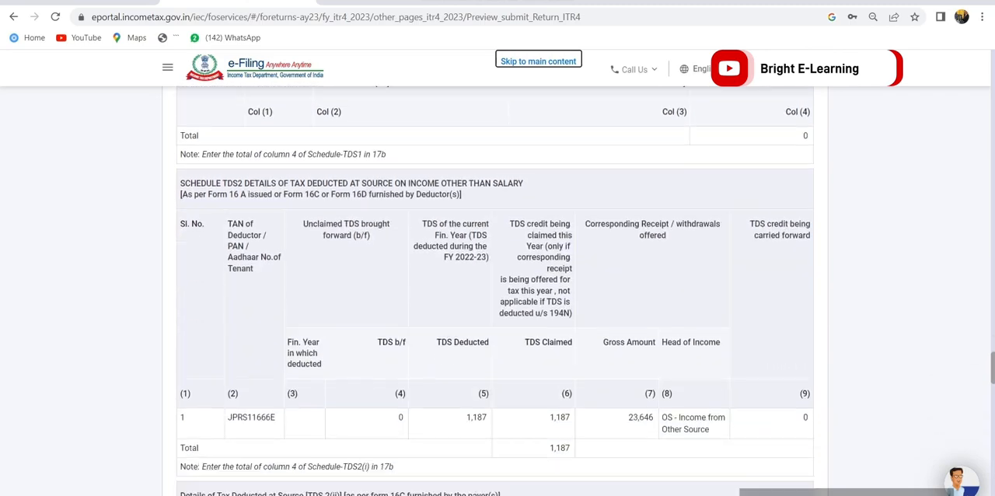
pyautogui.scroll(-8, 498, 296)
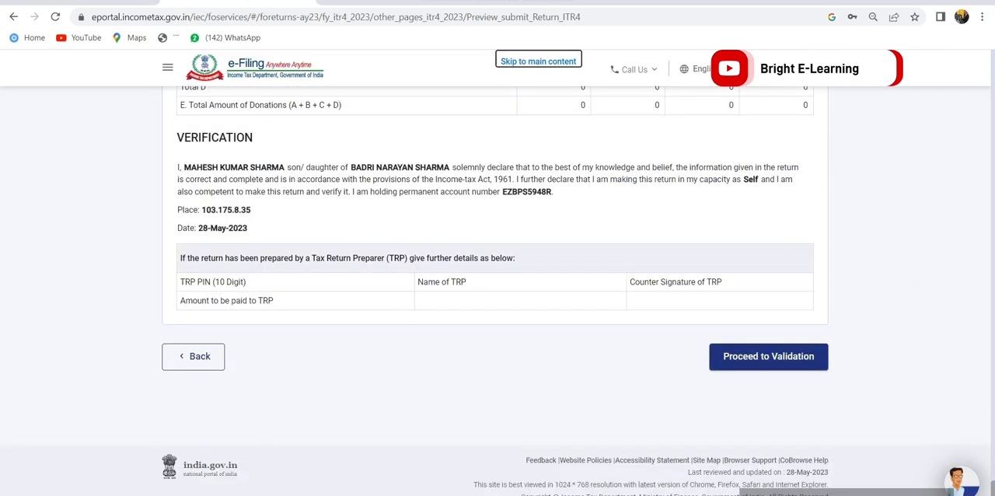
pyautogui.click(769, 356)
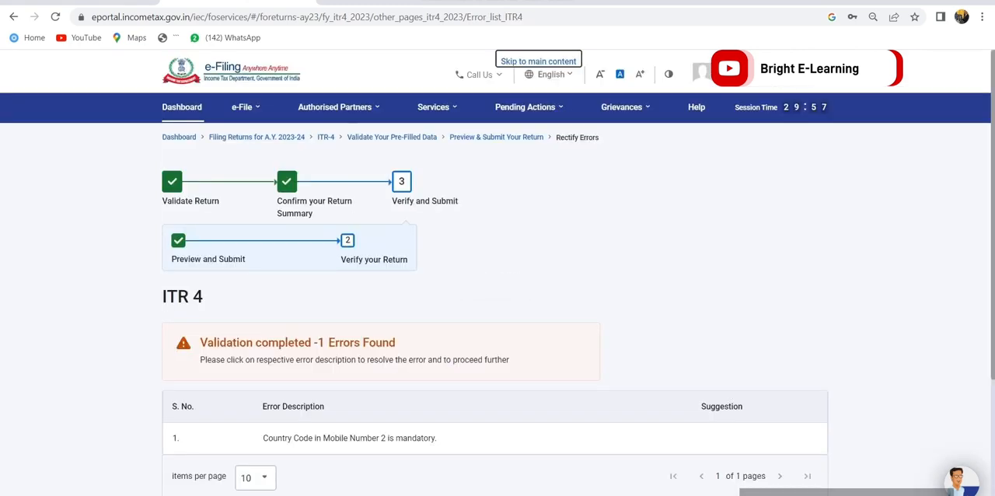
# Open the reported validation error and set the country code of Mobile No. 2 to India (91)
pyautogui.scroll(-2, 498, 311)
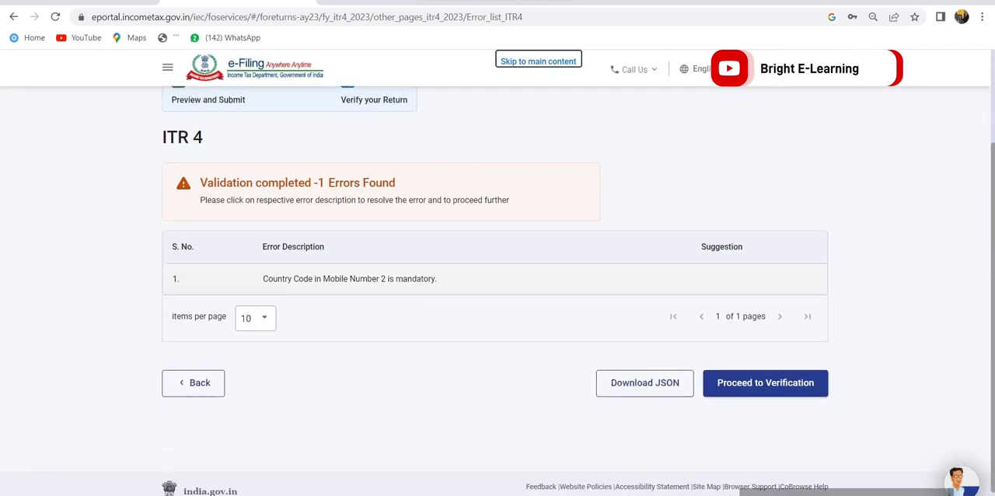
pyautogui.click(350, 278)
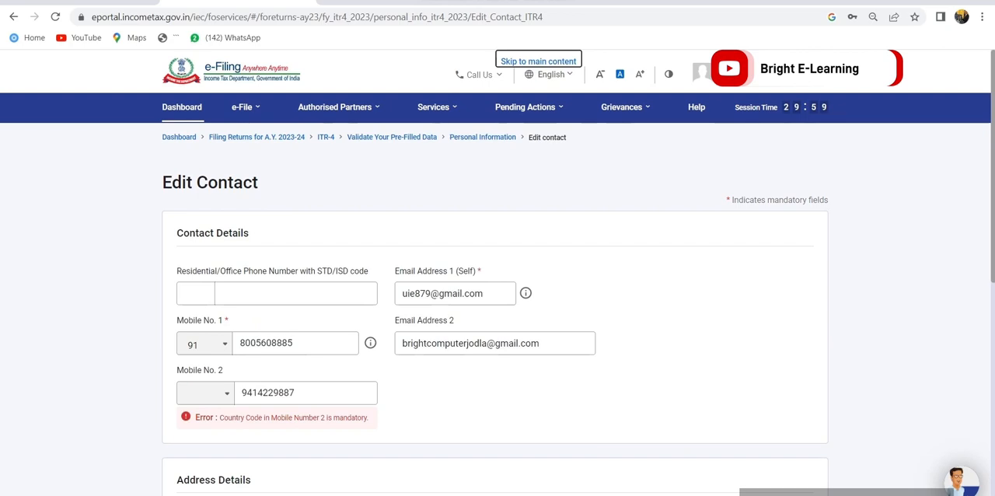
pyautogui.click(206, 393)
pyautogui.write('INDIA')
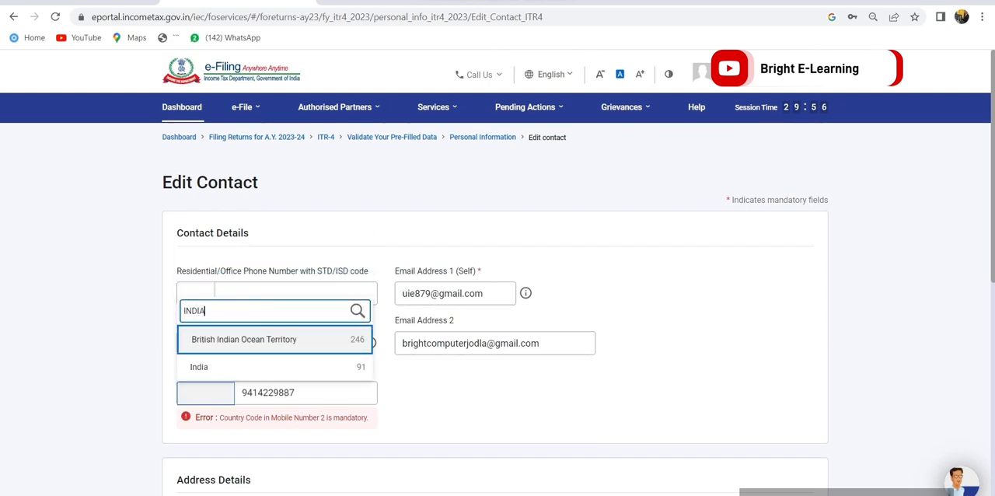
pyautogui.press('Down')
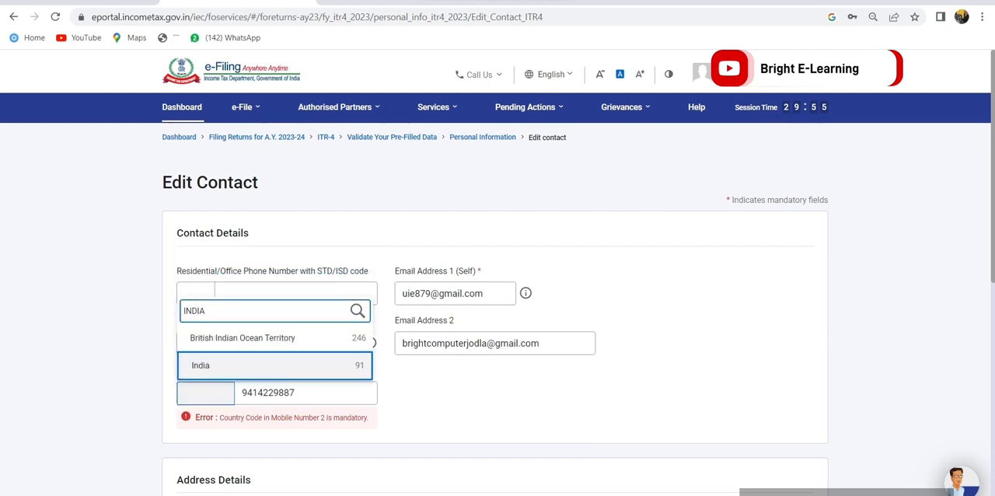
pyautogui.press('Return')
# Select the area/locality and the road/post office in the address details and save the contact information
pyautogui.scroll(-6, 497, 311)
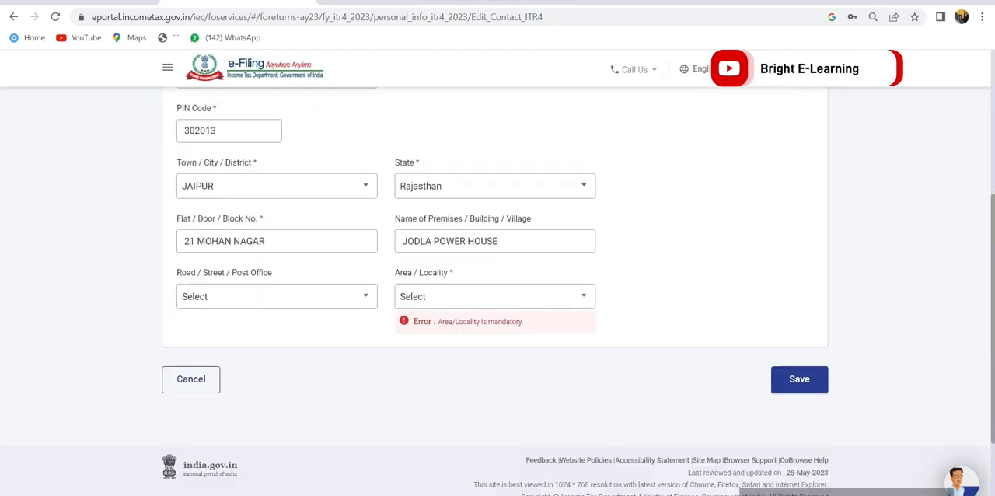
pyautogui.click(495, 296)
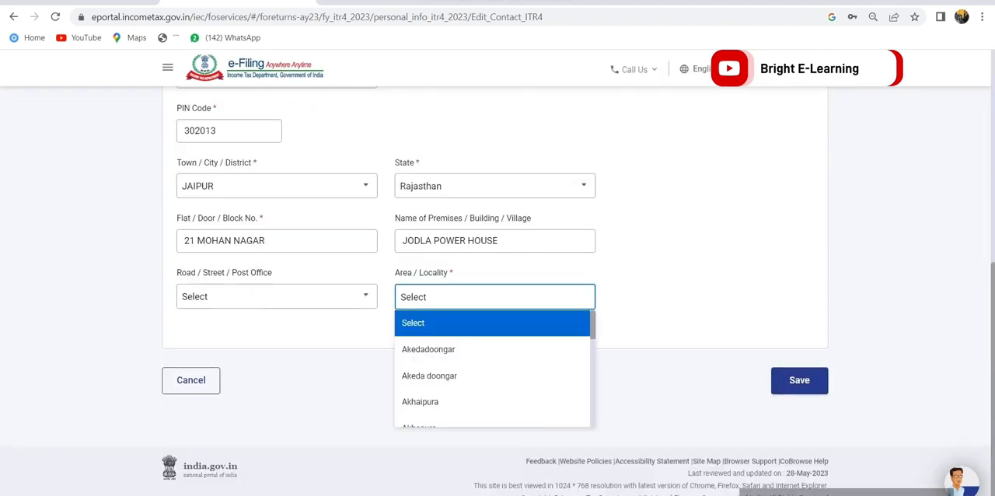
pyautogui.click(459, 402)
pyautogui.click(277, 319)
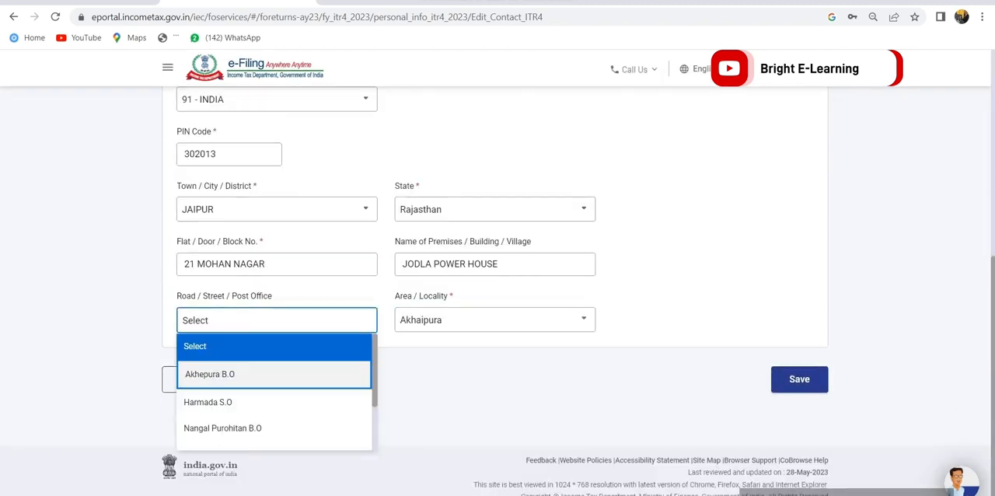
pyautogui.click(207, 402)
pyautogui.click(800, 378)
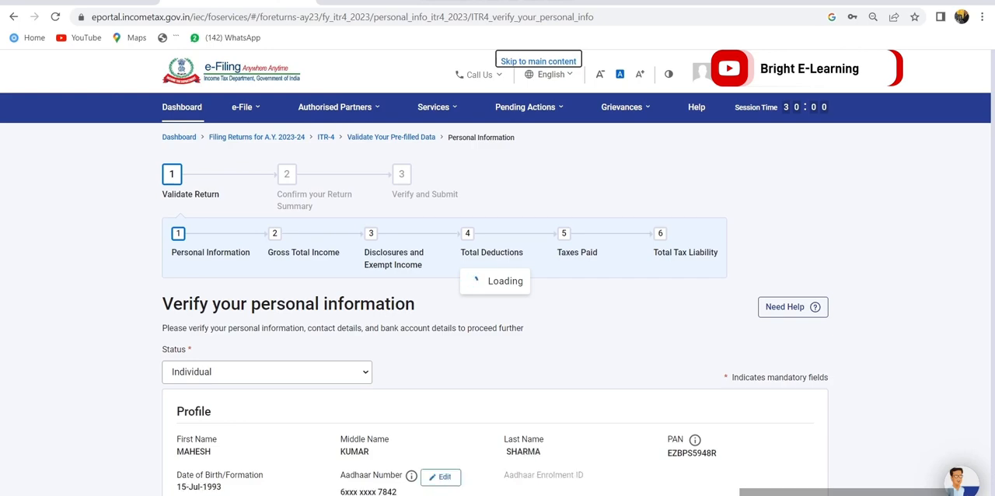
# Confirm the Personal Information section again and proceed from the return summary to the tax summary
pyautogui.scroll(-12, 498, 280)
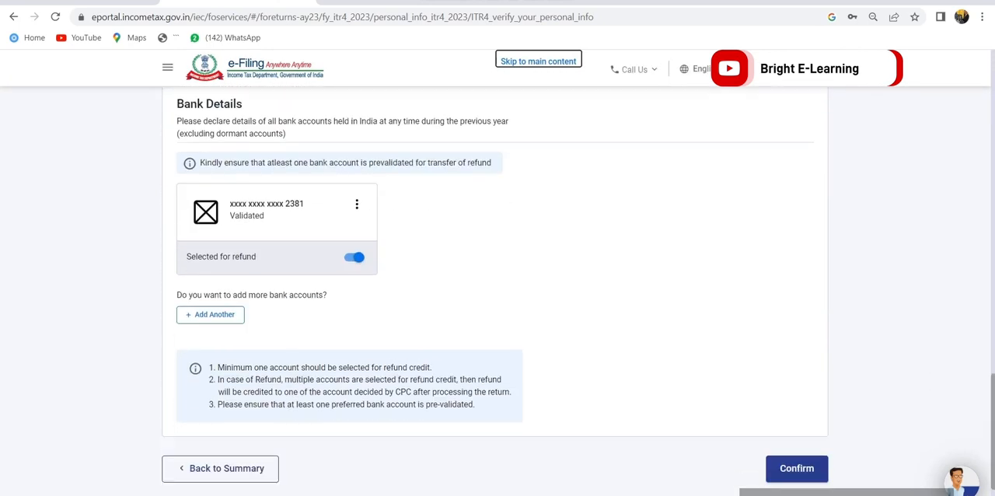
pyautogui.click(797, 393)
pyautogui.scroll(-6, 498, 280)
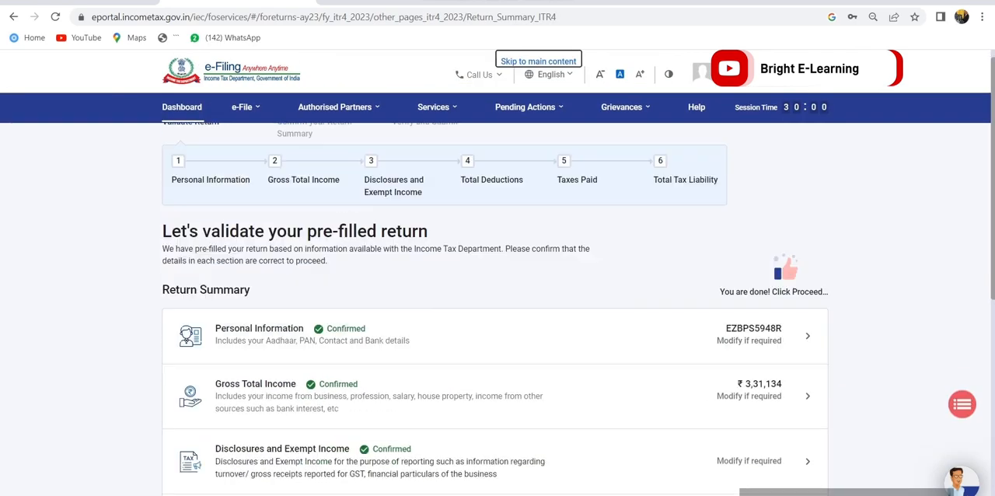
pyautogui.click(790, 375)
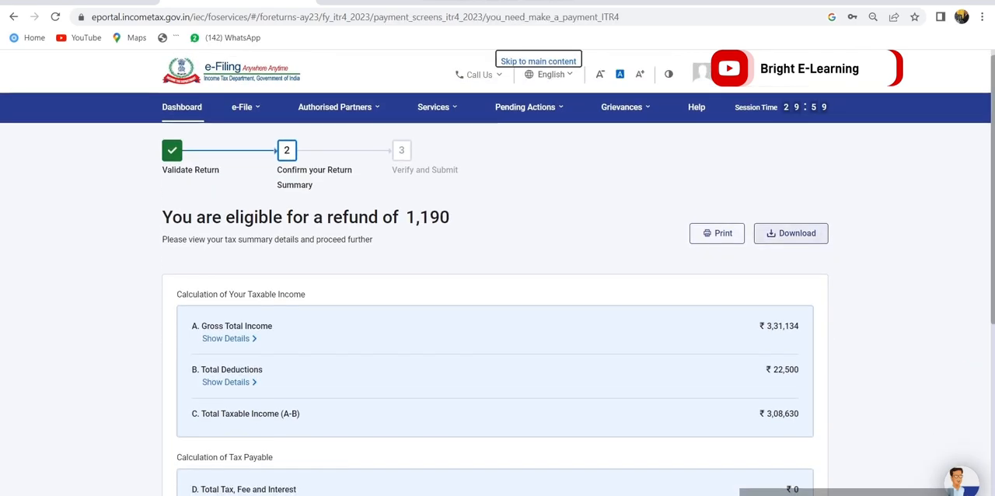
# Continue past the tax summary and the accepted declaration to the preview of the ITR-4 form
pyautogui.scroll(-4, 790, 235)
pyautogui.click(776, 374)
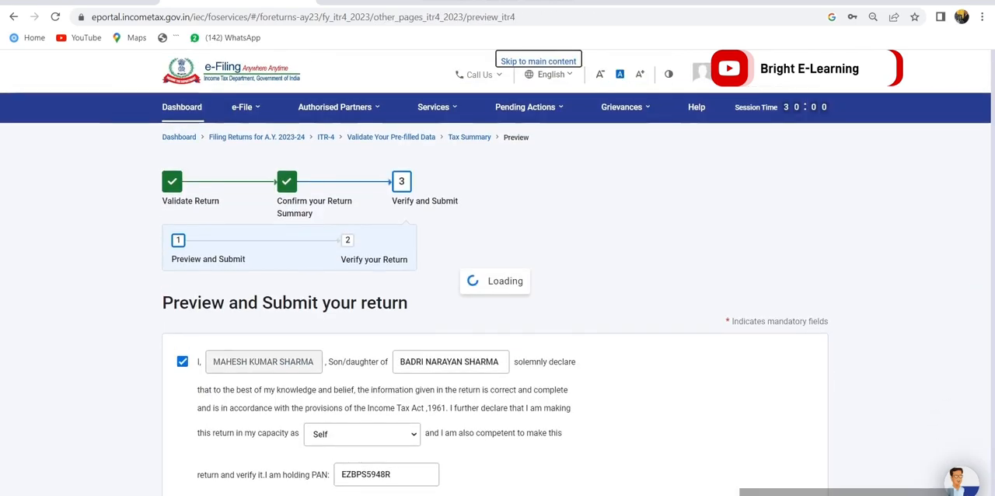
pyautogui.scroll(-5, 772, 356)
pyautogui.click(773, 356)
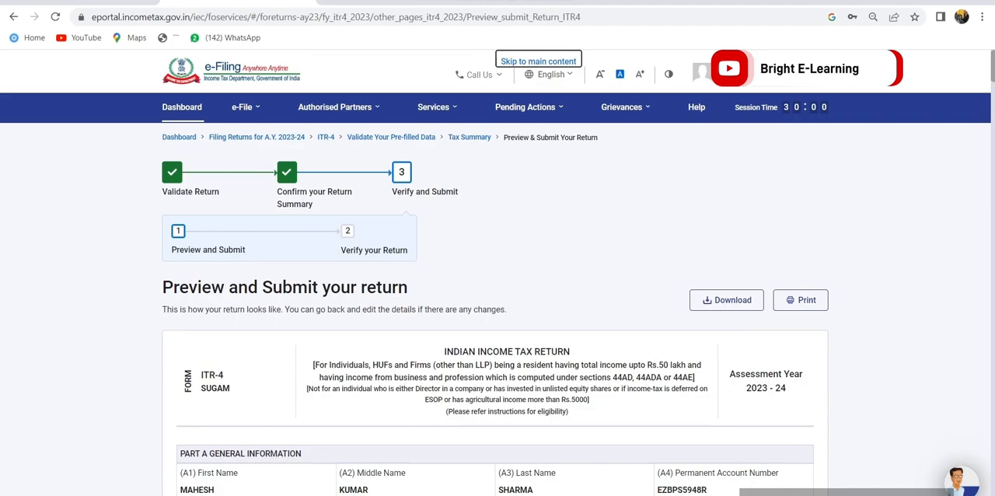
# Look through the updated ITR-4 preview down to the verification section and run the validation again
pyautogui.scroll(-8, 498, 311)
pyautogui.scroll(-20, 498, 311)
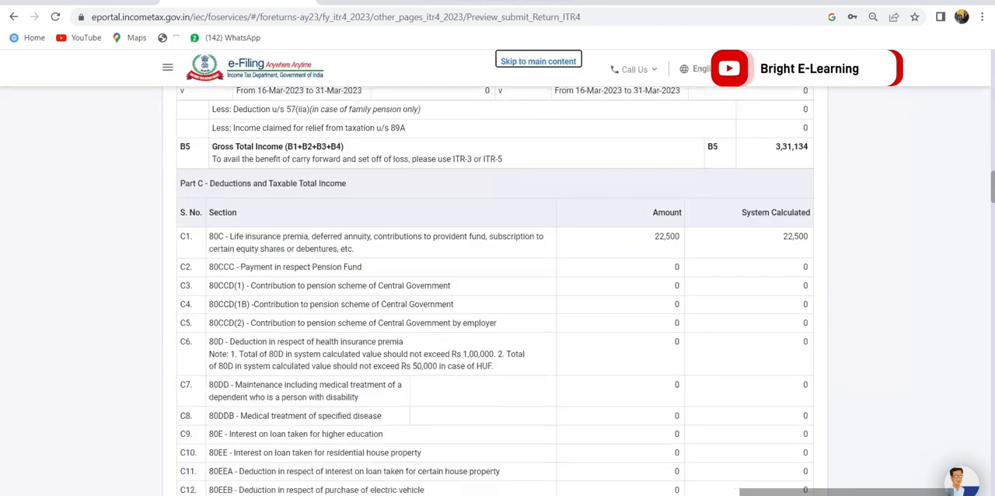
pyautogui.scroll(-20, 498, 311)
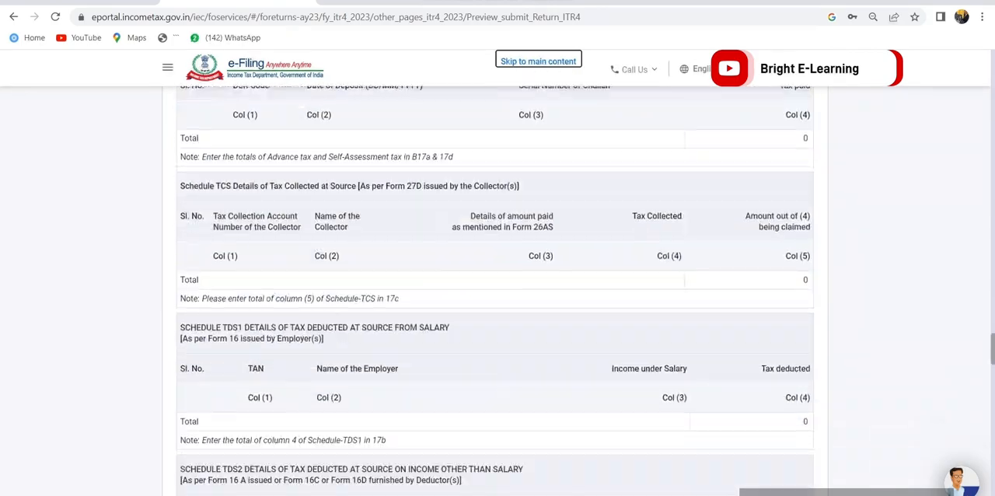
pyautogui.scroll(-5, 498, 311)
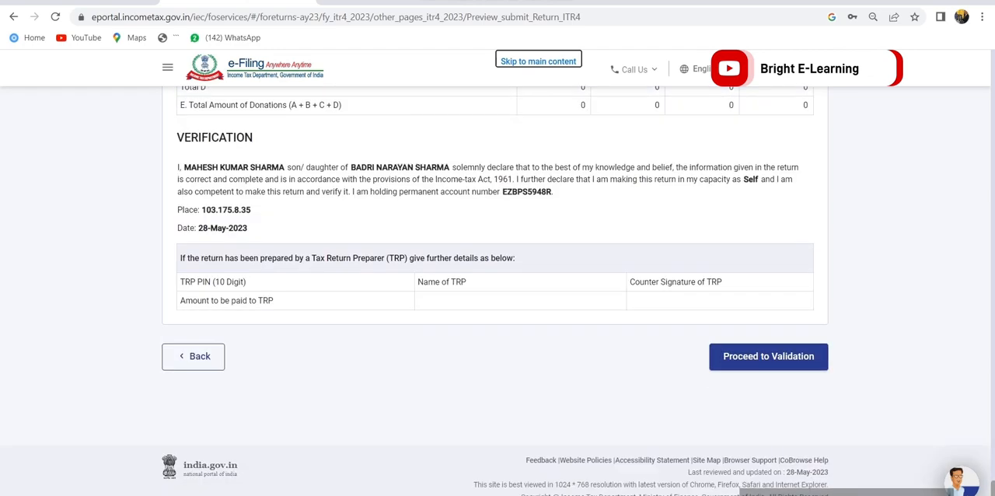
pyautogui.click(768, 386)
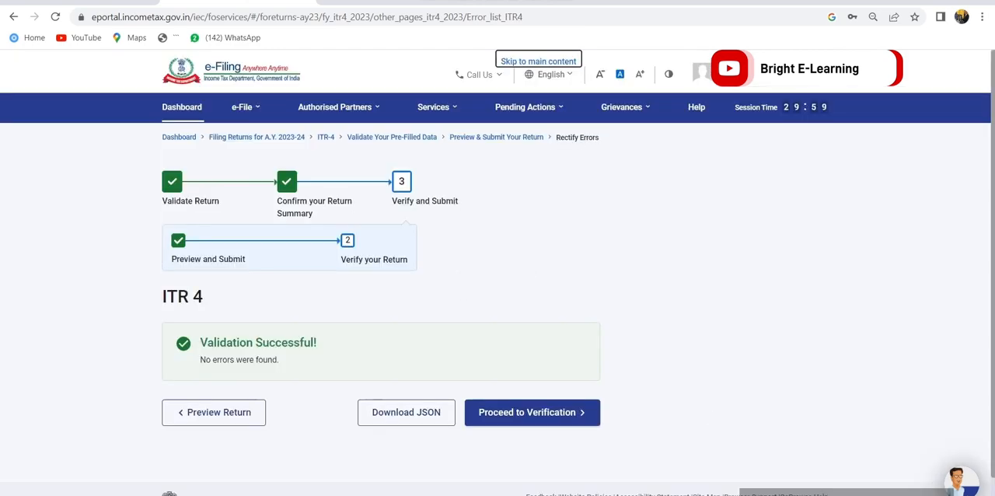
# Proceed to verification, choose e-Verify Now as the verification method and continue
pyautogui.moveTo(162, 297); pyautogui.dragTo(205, 297)
pyautogui.click(218, 298)
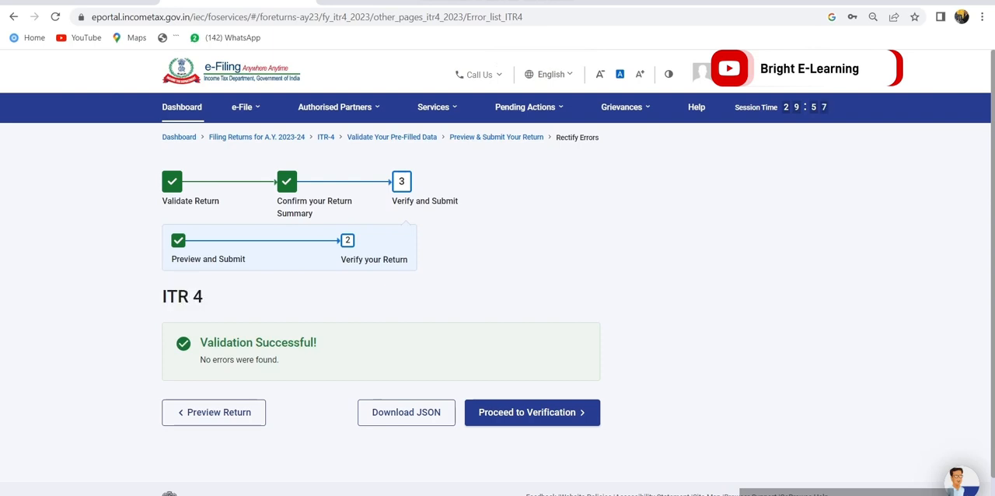
pyautogui.click(532, 412)
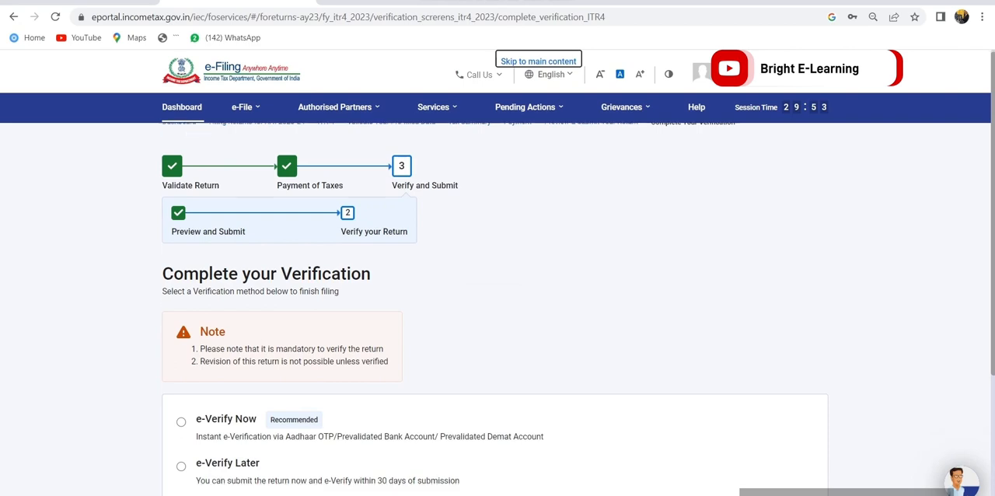
pyautogui.scroll(-2, 497, 311)
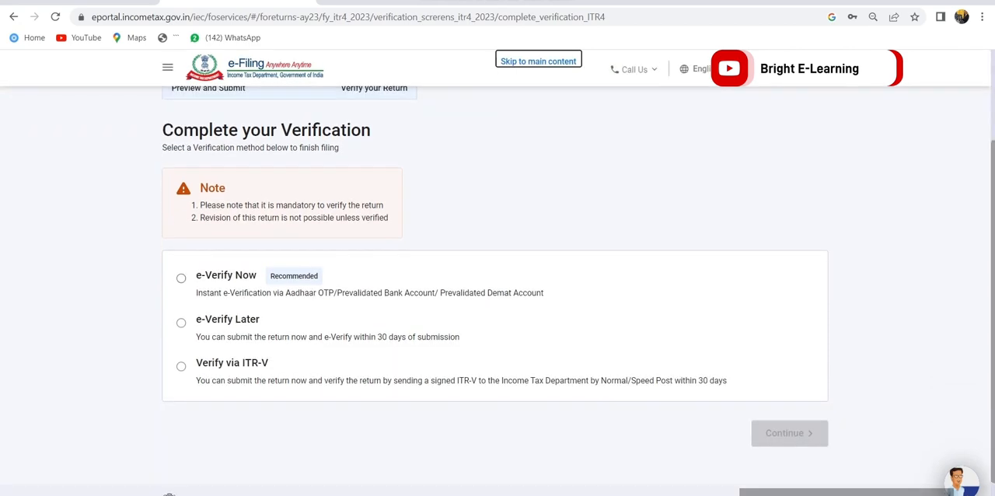
pyautogui.click(181, 278)
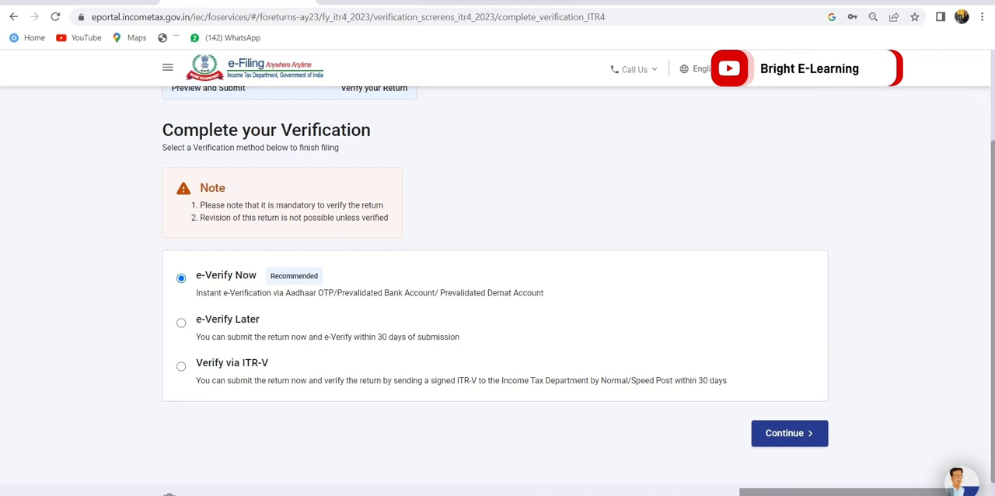
pyautogui.moveTo(195, 276); pyautogui.dragTo(533, 293)
pyautogui.click(789, 434)
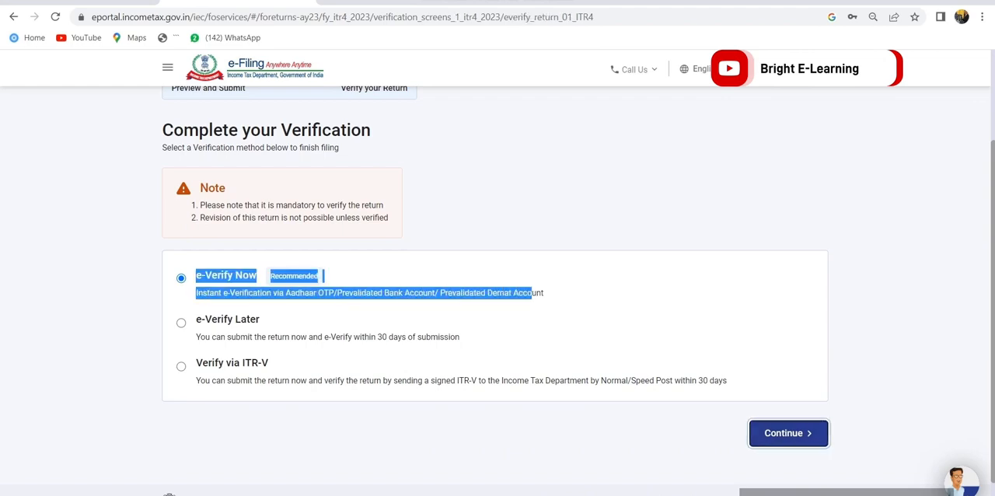
# Choose e-verification by OTP on the Aadhaar-registered mobile number, agree to validate the Aadhaar details and generate the OTP
pyautogui.scroll(-2, 498, 311)
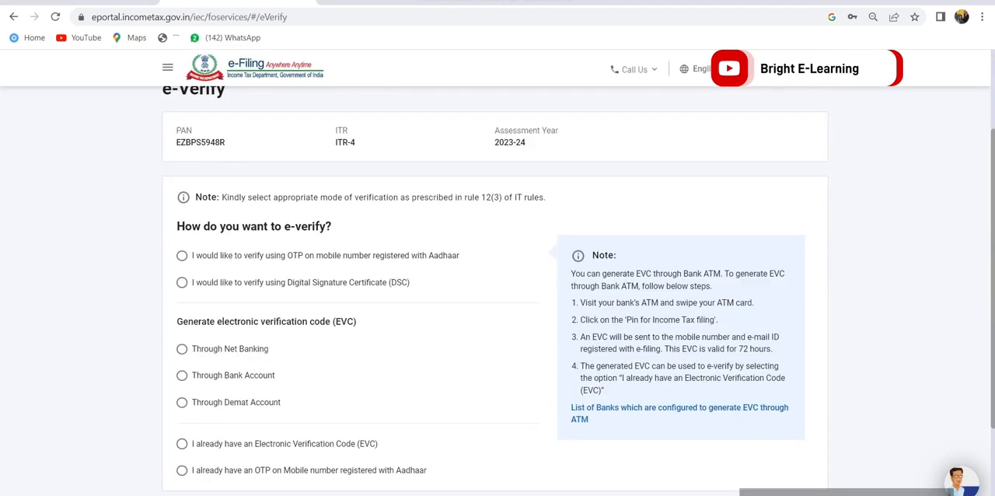
pyautogui.click(182, 256)
pyautogui.scroll(-2, 498, 311)
pyautogui.click(789, 394)
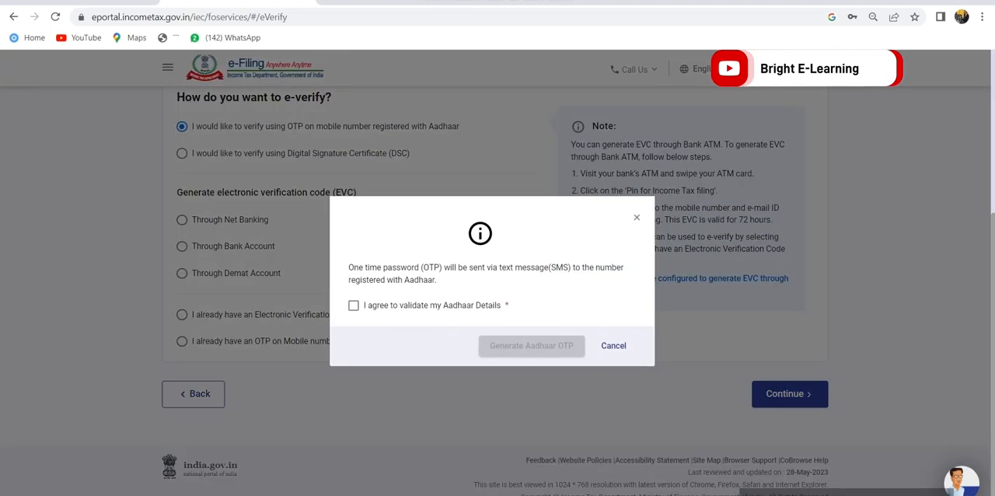
pyautogui.click(354, 306)
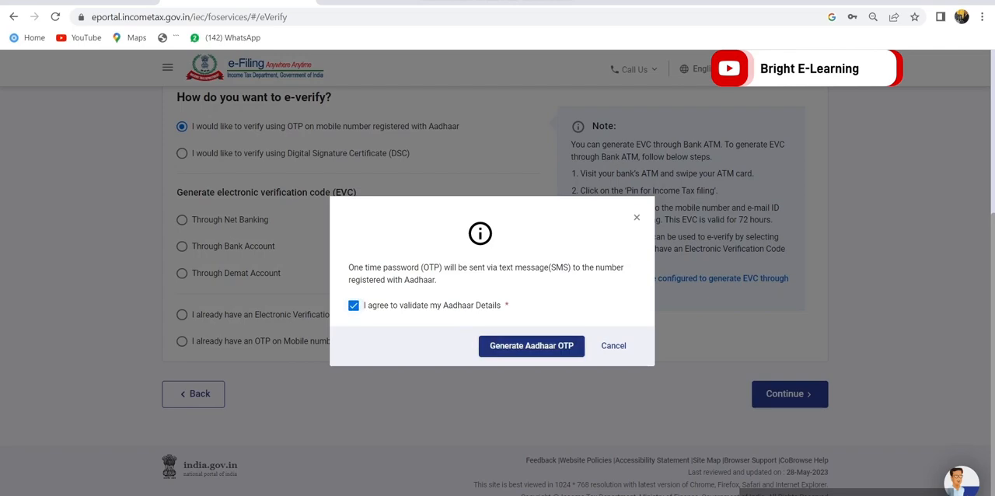
pyautogui.click(532, 346)
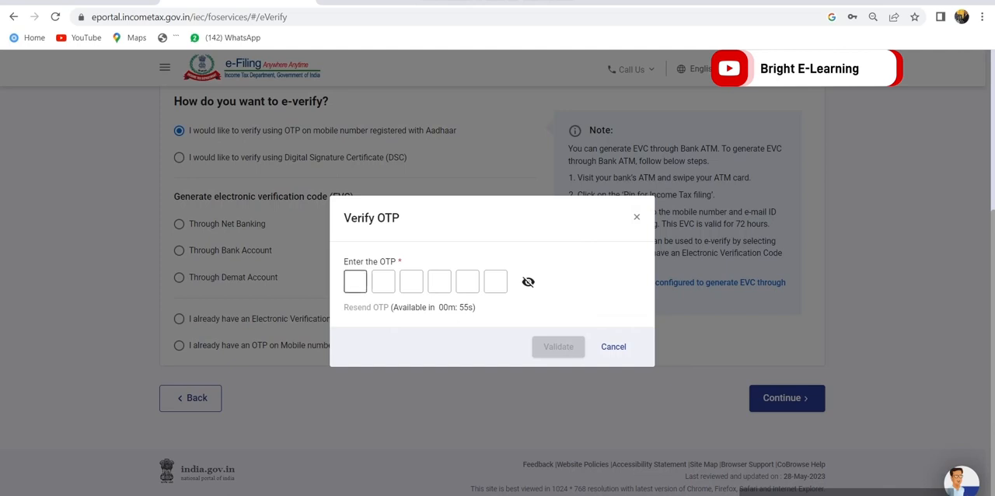
# Enter the six-digit Aadhaar OTP for verifying the return
pyautogui.click(356, 282)
pyautogui.write('••••••')
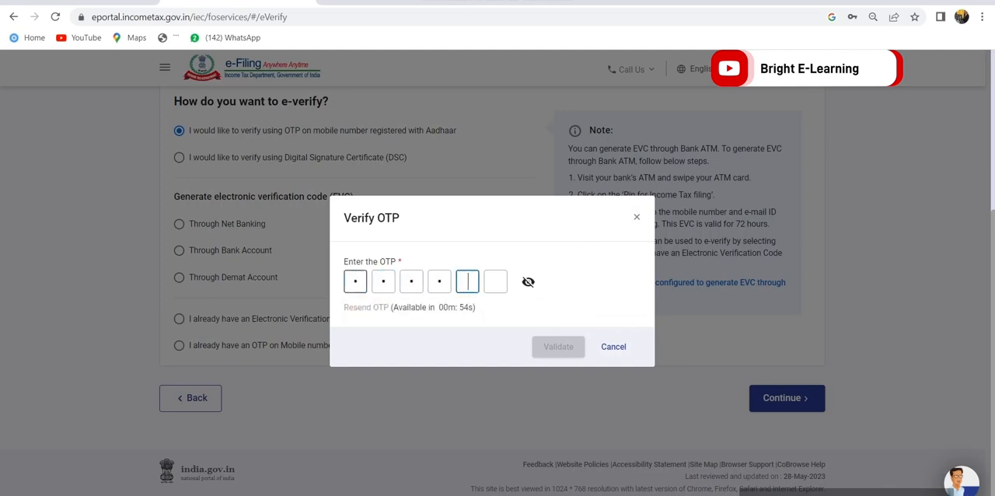